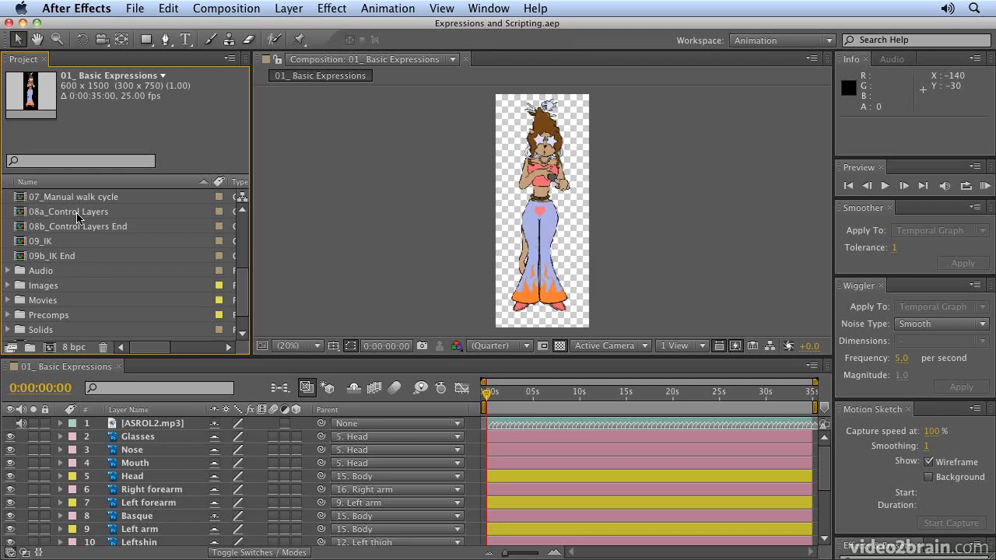
# Open the 08a_Control Layers composition and rotate the Upper arm 01 layer to 39°.
pyautogui.doubleClick(22, 217)
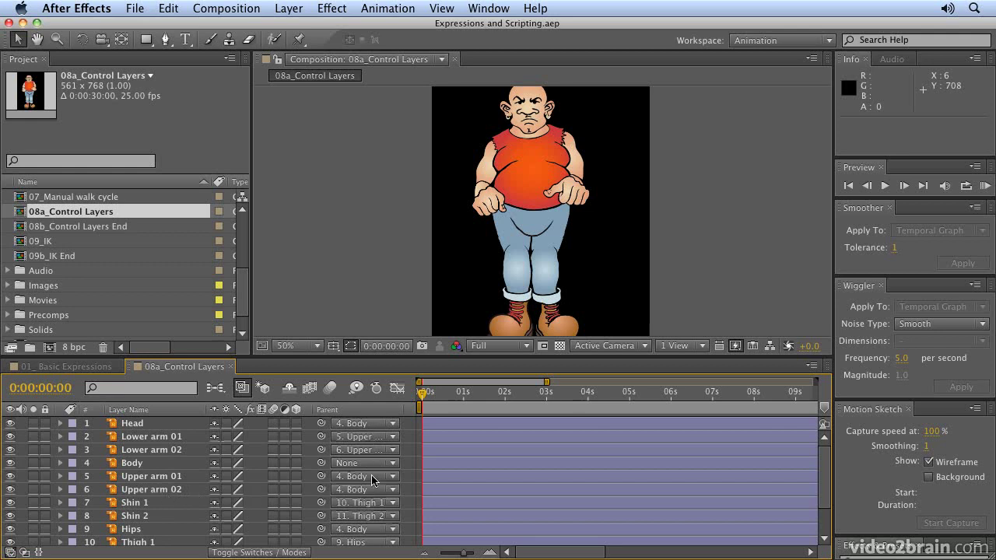
pyautogui.click(158, 478)
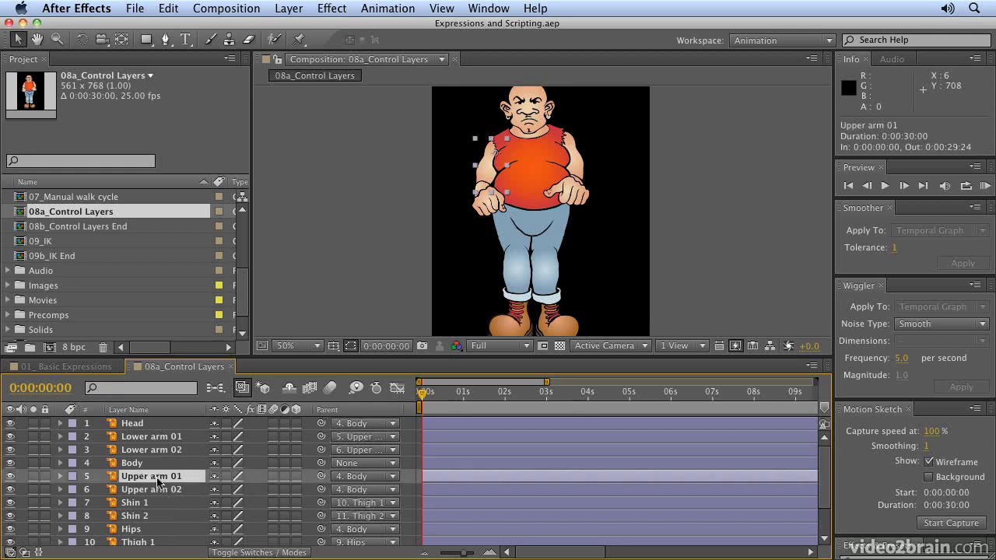
pyautogui.press('r')
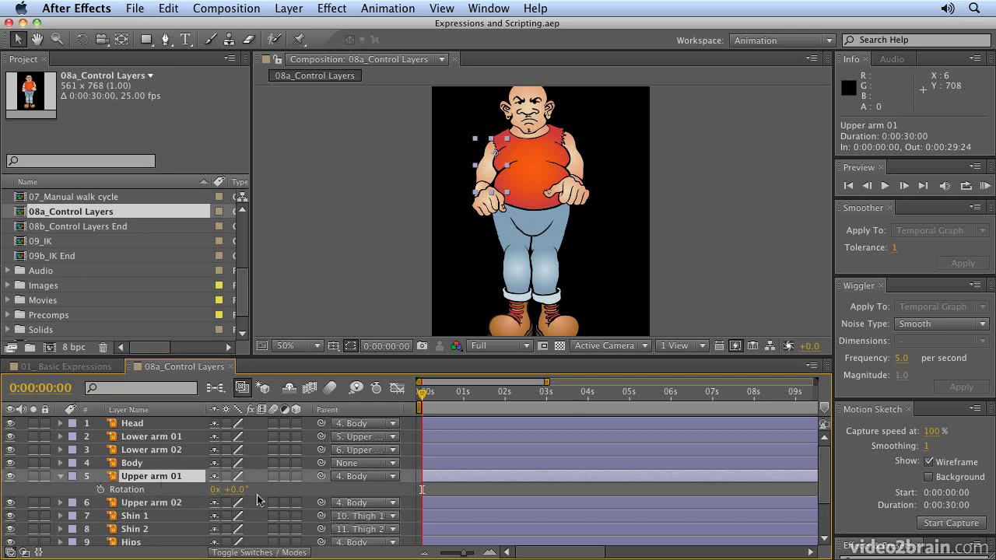
pyautogui.moveTo(232, 489); pyautogui.dragTo(263, 489)
pyautogui.press('Return')
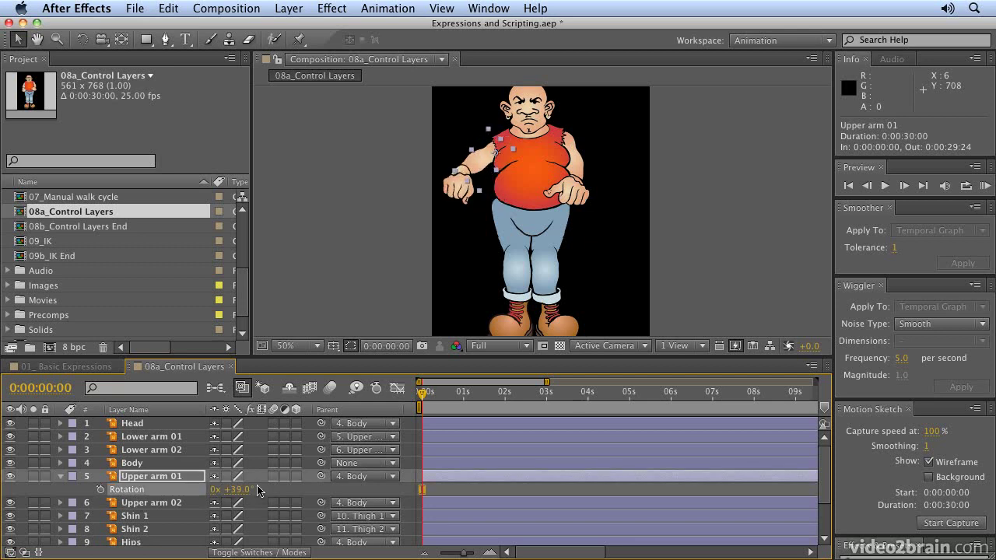
# Set the rotation of Lower arm 01 to -39° and Upper arm 01 to 31°.
pyautogui.click(154, 439)
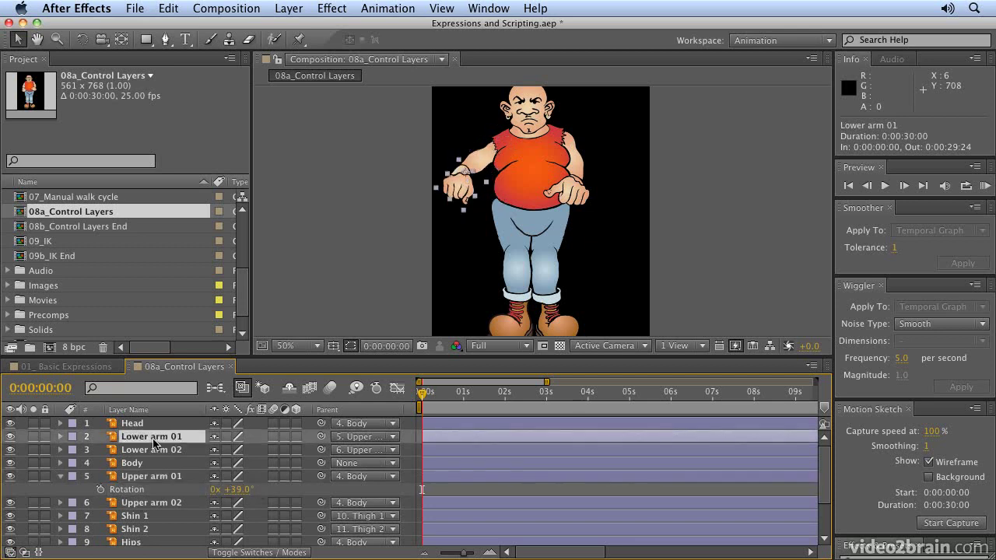
pyautogui.press('r')
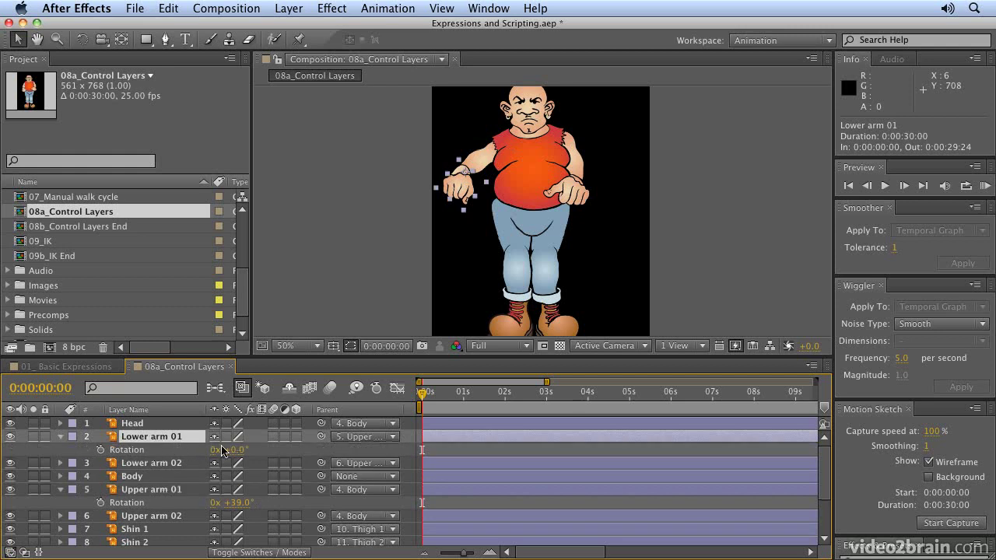
pyautogui.moveTo(240, 450); pyautogui.dragTo(211, 451)
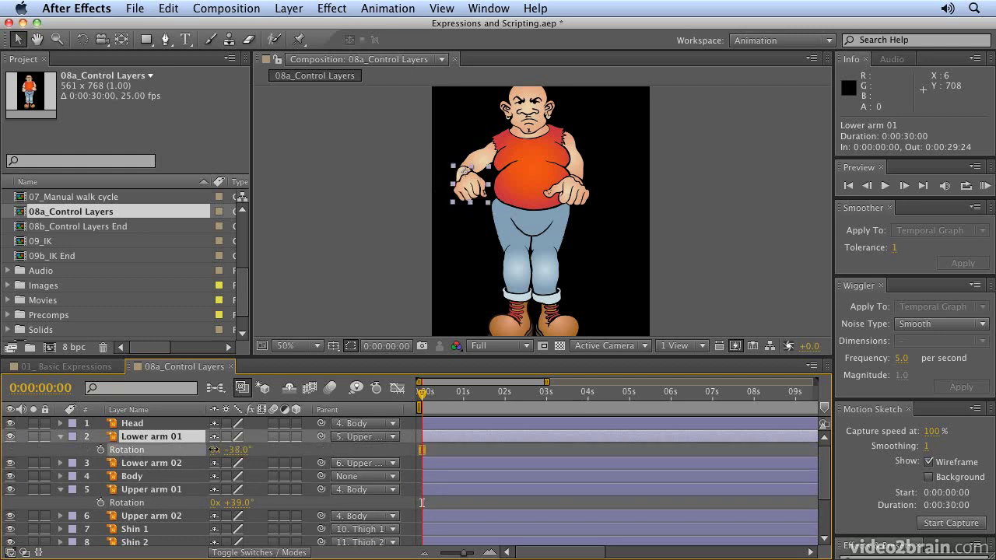
pyautogui.moveTo(238, 506); pyautogui.dragTo(235, 512)
pyautogui.moveTo(237, 449); pyautogui.dragTo(236, 449)
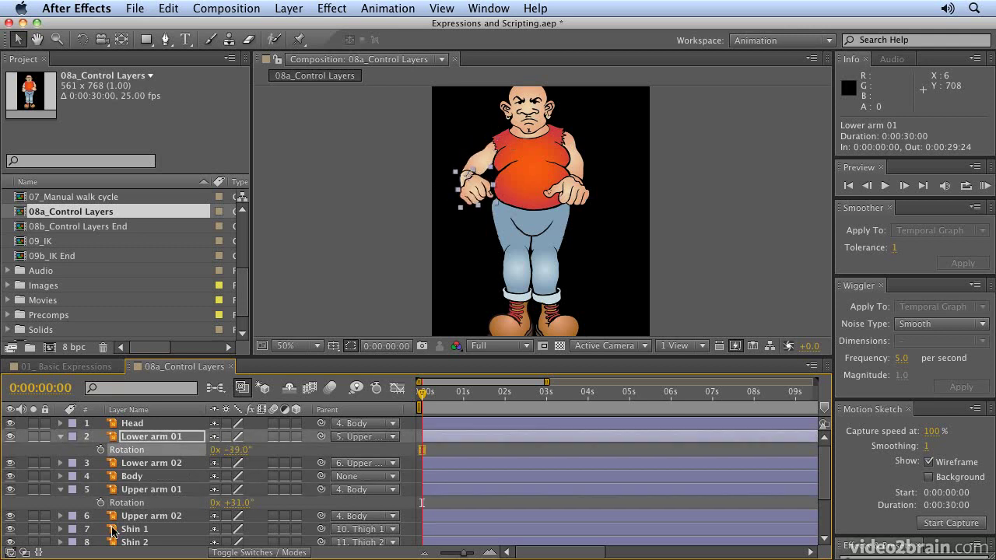
# Show the rotation of the Thigh 1 layer and set it to 27°.
pyautogui.scroll(-3, 230, 484)
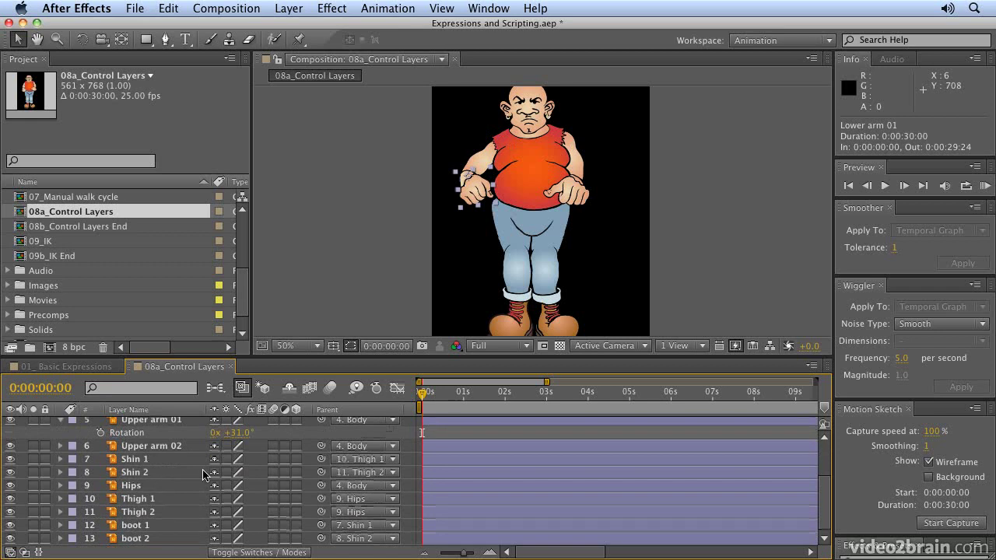
pyautogui.click(150, 501)
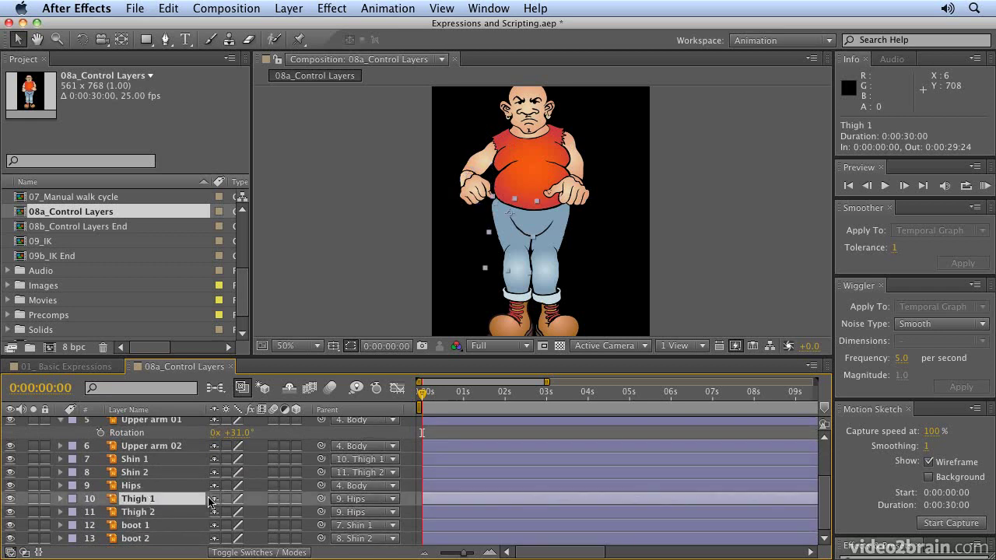
pyautogui.hotkey('alt', 'shift', 'r')
pyautogui.moveTo(234, 512); pyautogui.dragTo(255, 512)
pyautogui.press('Return')
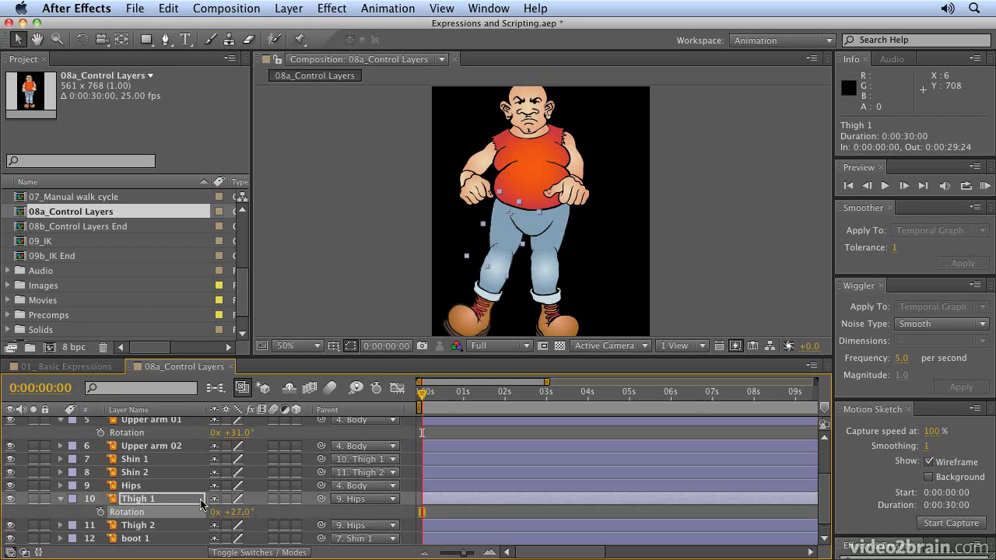
# Set the rotation of the Shin 1 layer to -32° and the boot 1 layer to -5°.
pyautogui.click(161, 461)
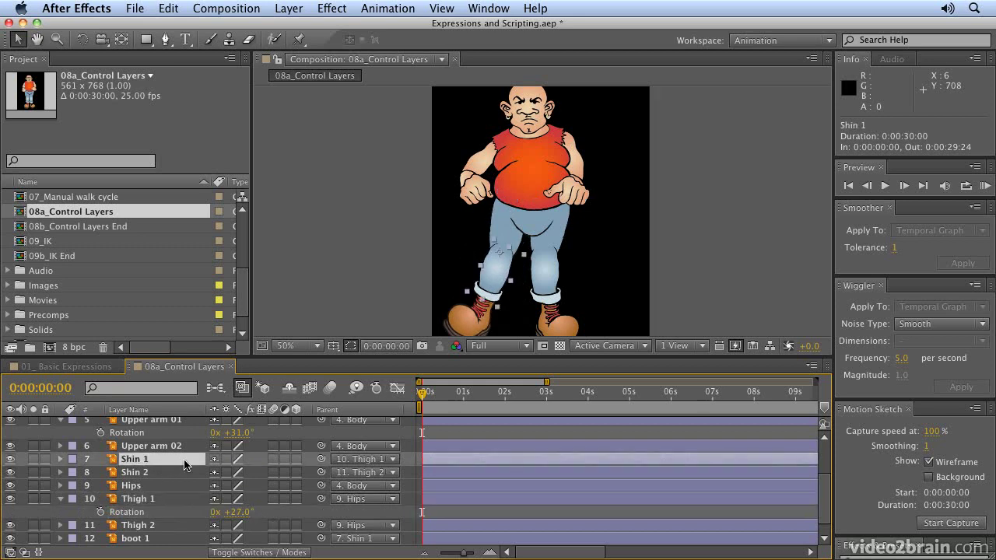
pyautogui.press('r')
pyautogui.moveTo(254, 473)
pyautogui.mouseDown()
pyautogui.moveTo(237, 473)
pyautogui.moveTo(260, 472)
pyautogui.mouseUp()
pyautogui.scroll(-2, 193, 480)
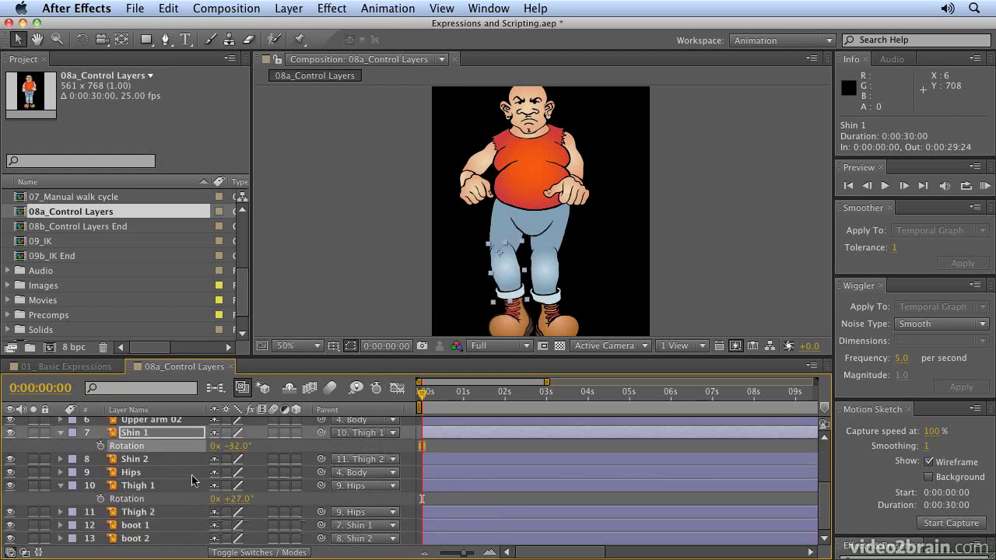
pyautogui.click(135, 527)
pyautogui.press('r')
pyautogui.moveTo(230, 537); pyautogui.dragTo(225, 538)
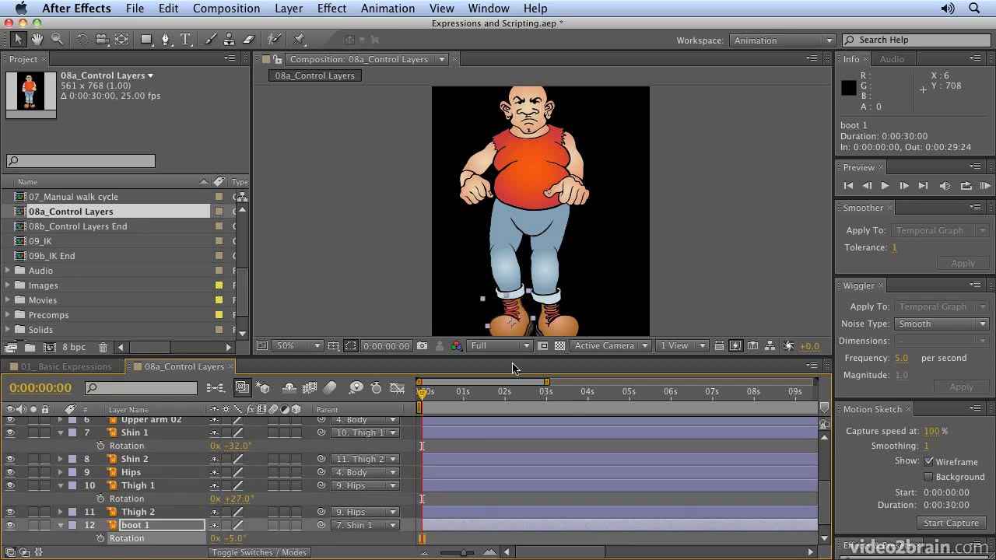
# Move the anchor points of both boots up to the ankles and set boot 1's rotation to 1°.
pyautogui.click(121, 40)
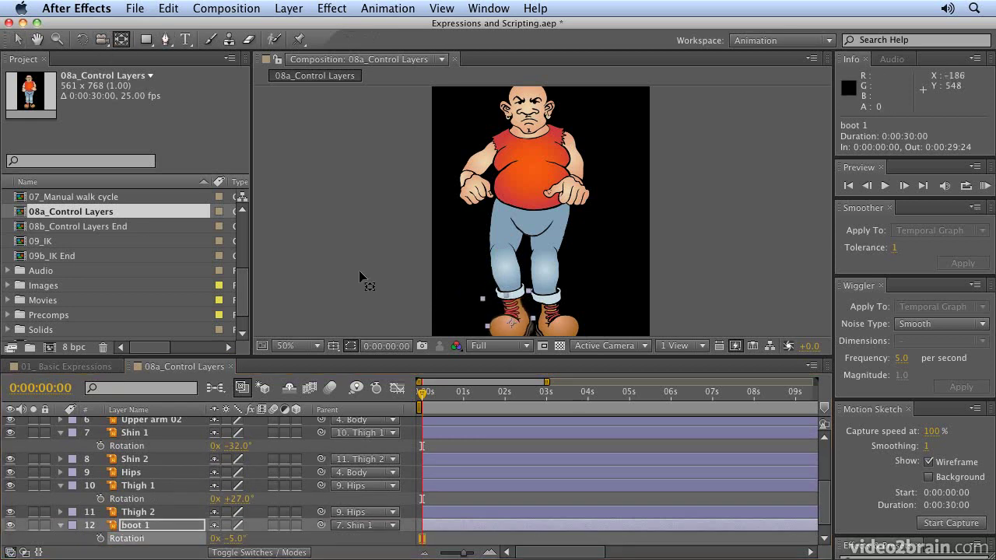
pyautogui.moveTo(514, 325); pyautogui.dragTo(519, 308)
pyautogui.click(17, 39)
pyautogui.click(551, 334)
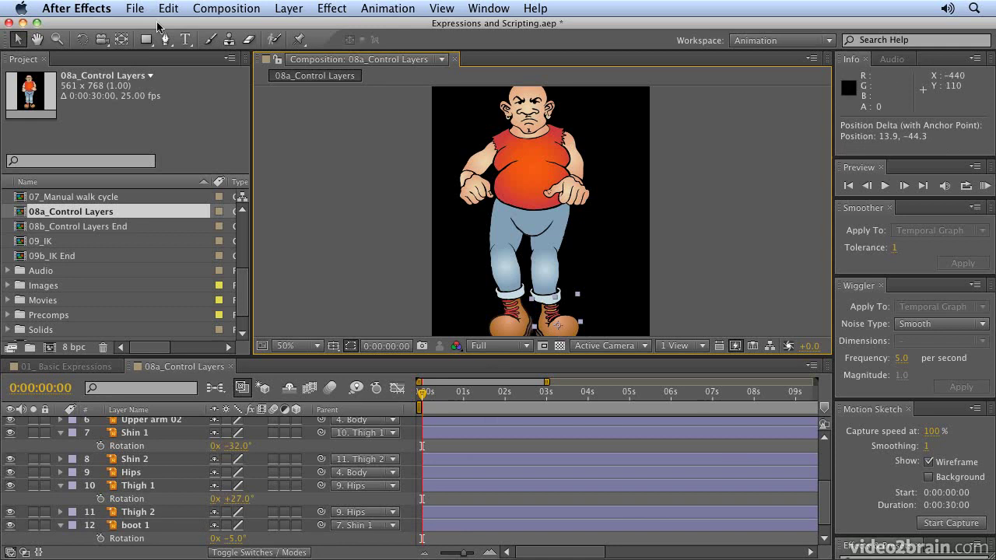
pyautogui.click(122, 41)
pyautogui.moveTo(558, 319); pyautogui.dragTo(549, 310)
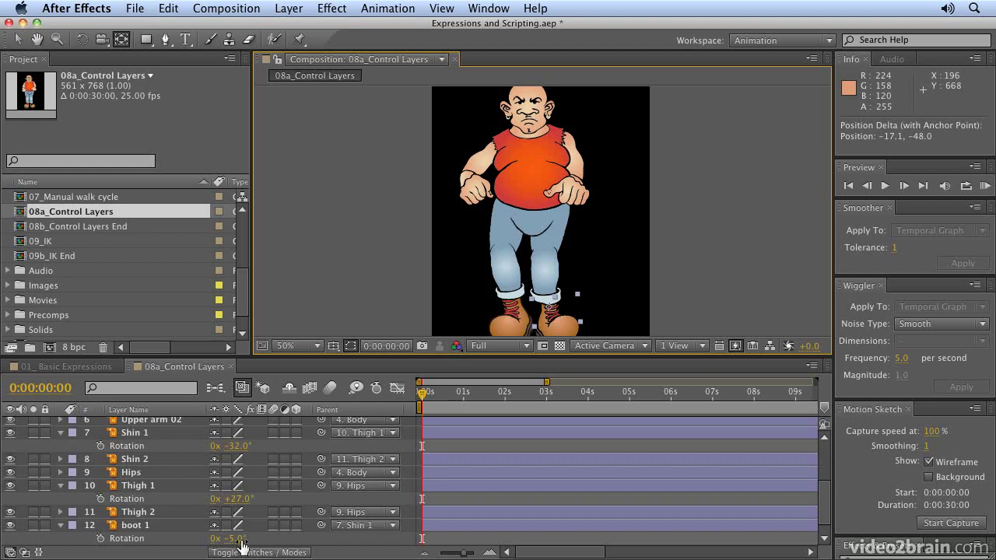
pyautogui.moveTo(244, 541); pyautogui.dragTo(243, 544)
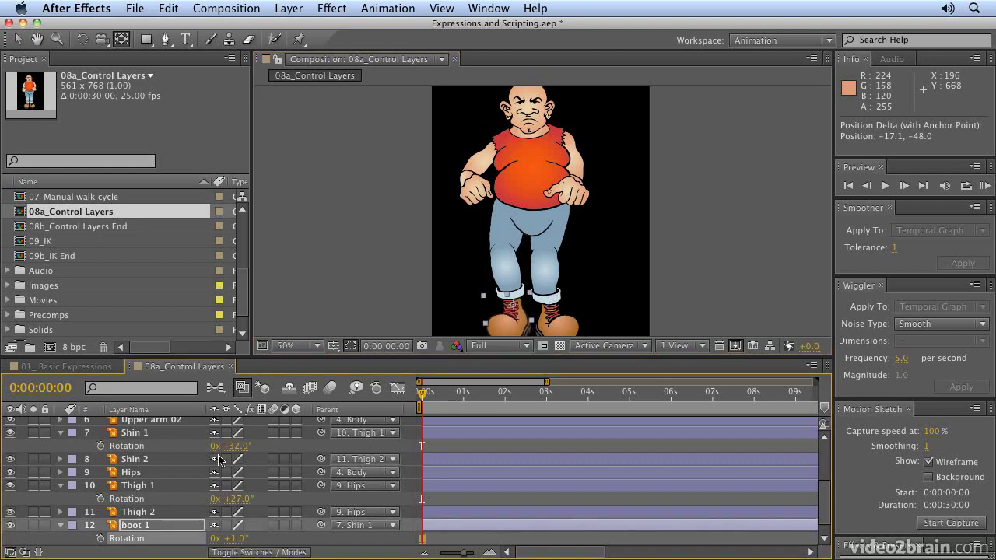
# Add a null object above the character layers and rename it Control Layer.
pyautogui.scroll(4, 190, 486)
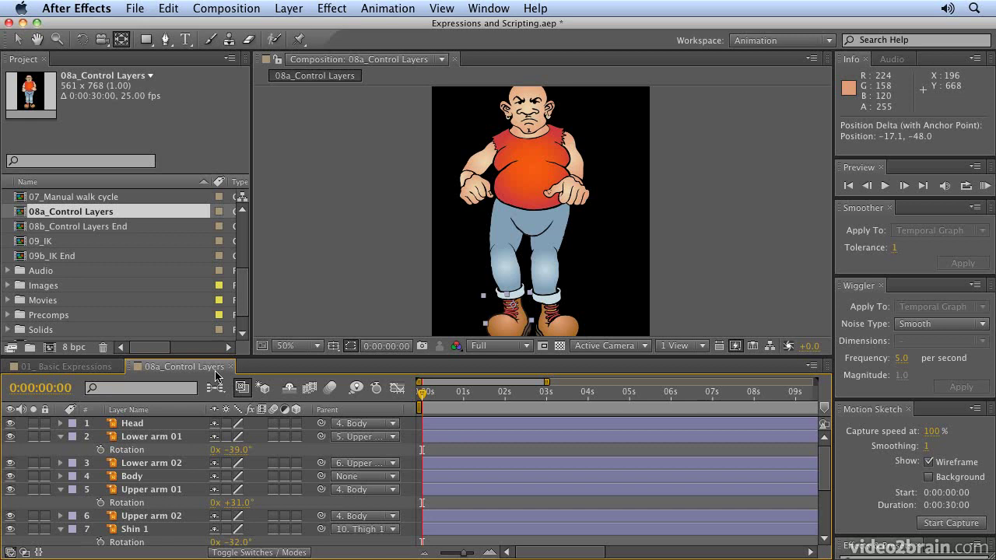
pyautogui.click(290, 9)
pyautogui.moveTo(302, 28)
pyautogui.click(566, 98)
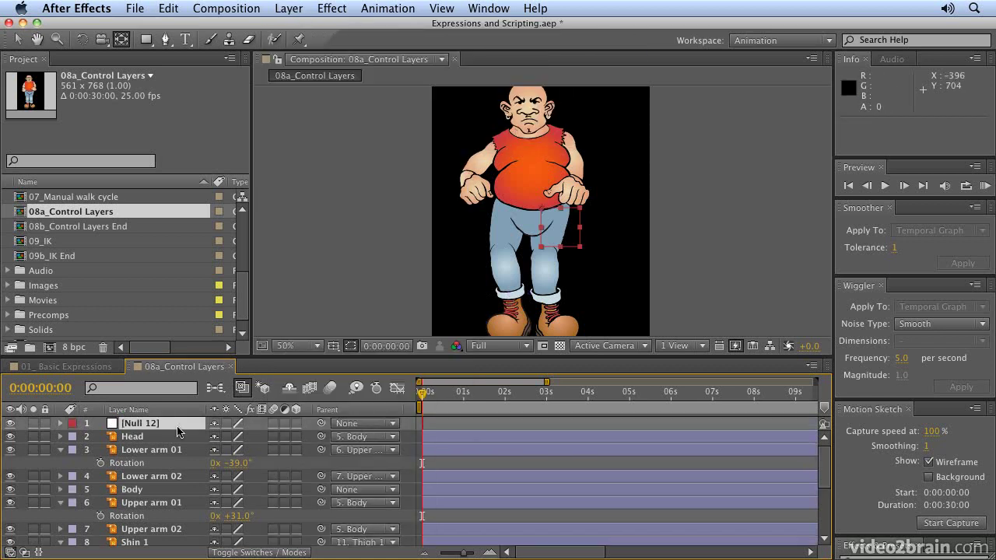
pyautogui.press('Return')
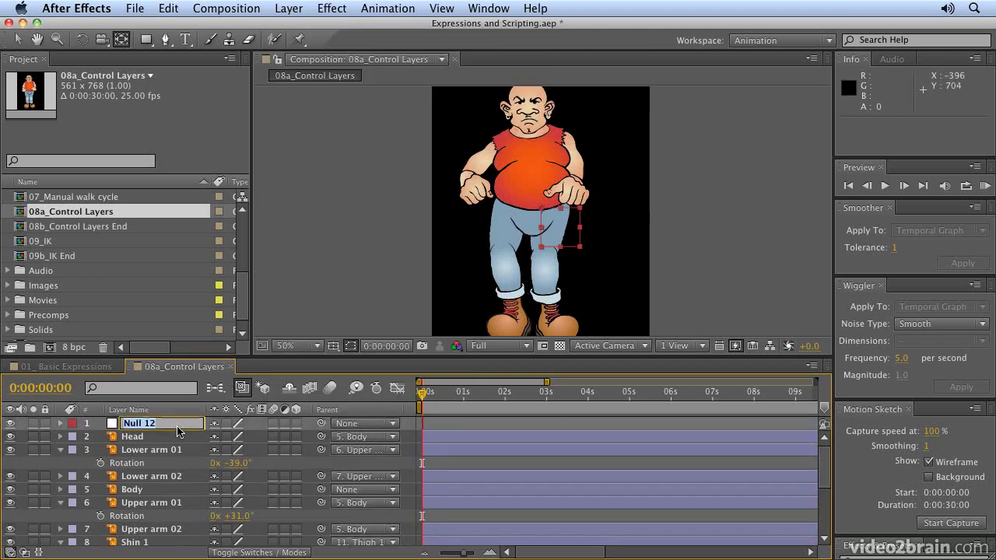
pyautogui.write('Control Layer')
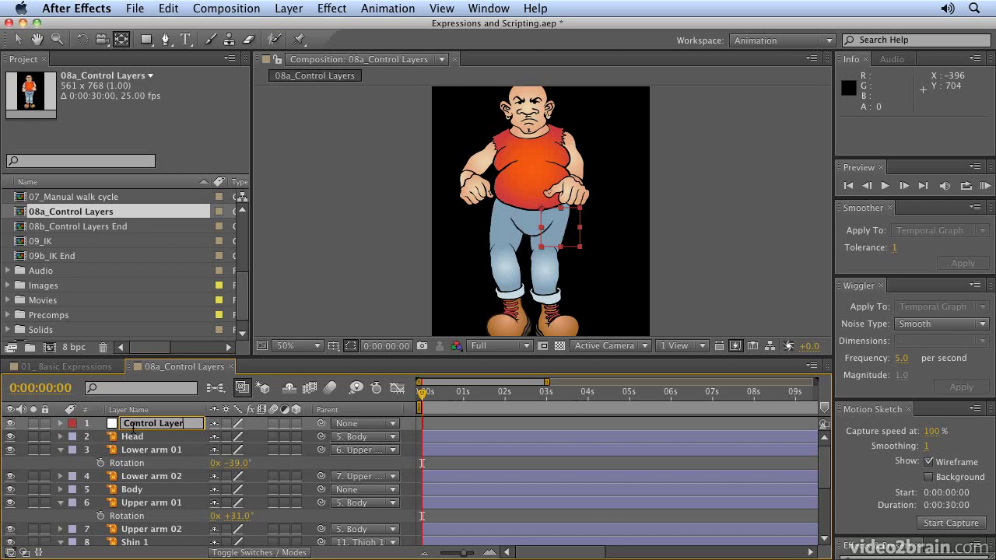
pyautogui.press('Return')
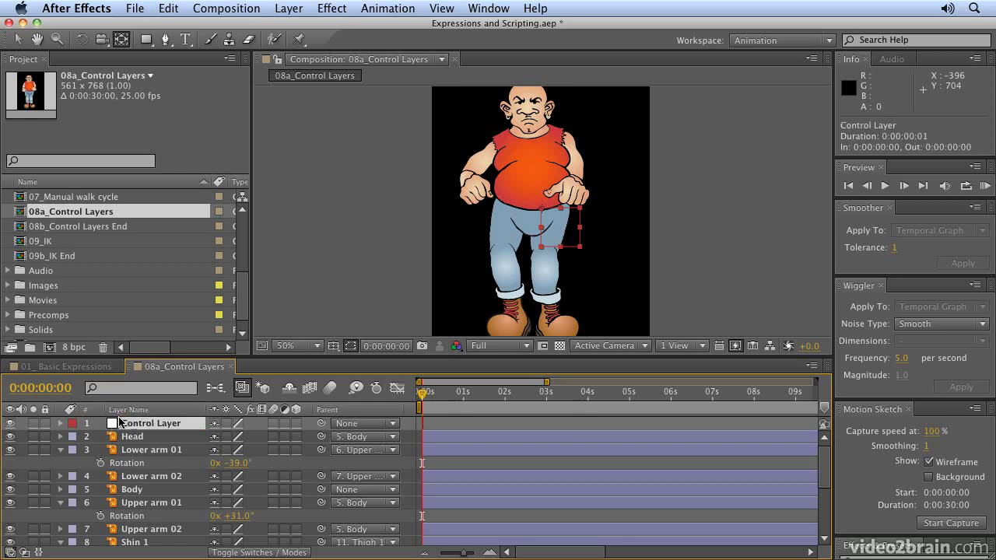
# Apply the Angle Control expression effect to the Control Layer null.
pyautogui.click(333, 8)
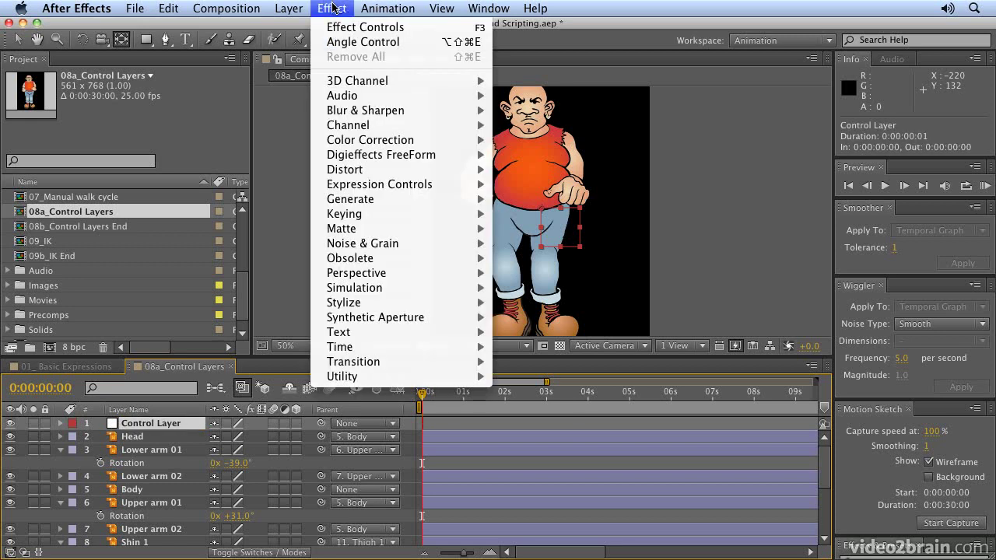
pyautogui.moveTo(450, 190)
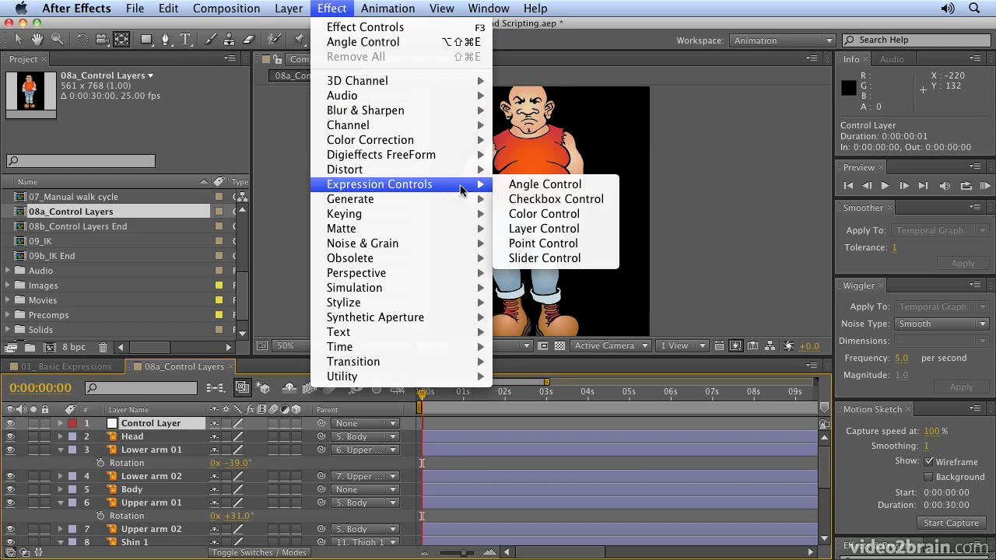
pyautogui.click(548, 191)
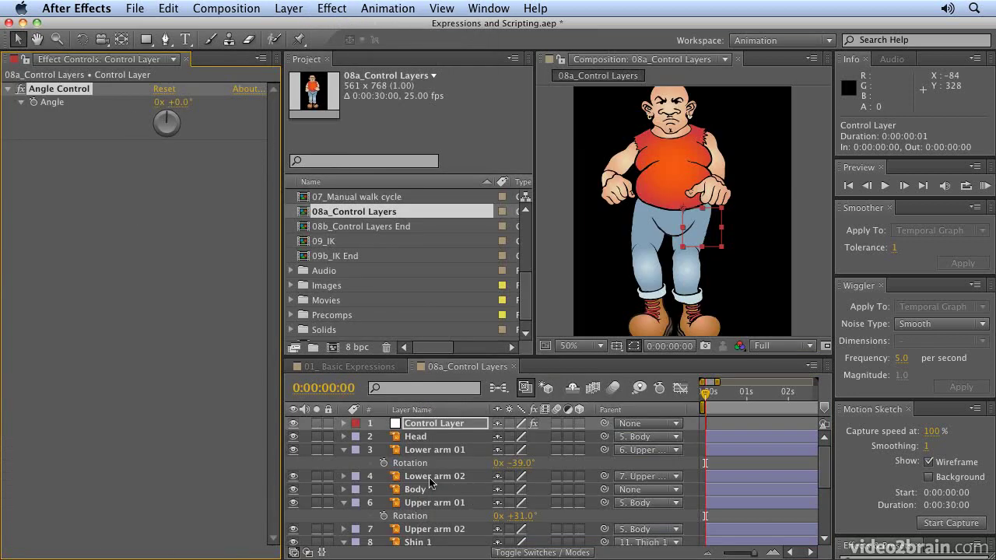
# Reveal the Head layer's rotation and lock the effect controls display to Control Layer.
pyautogui.click(423, 440)
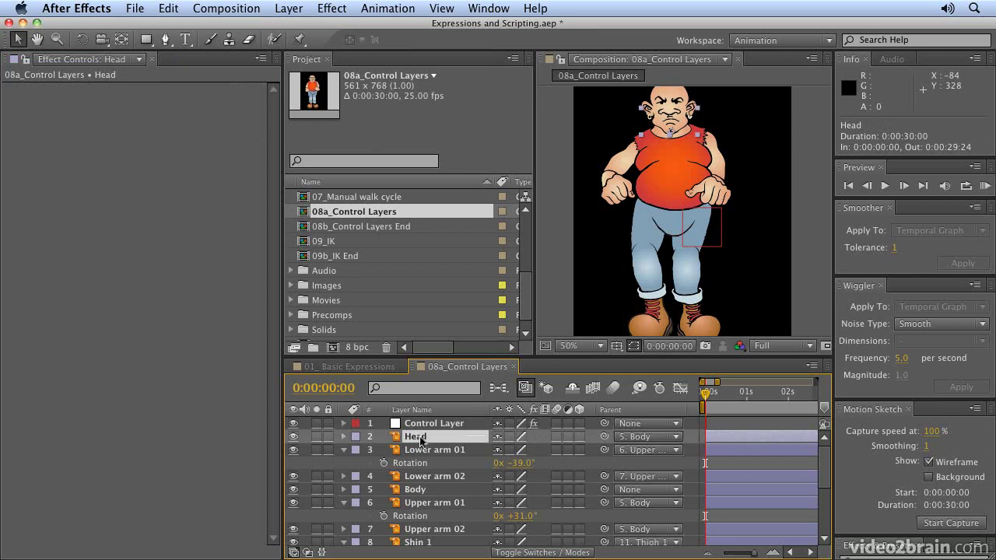
pyautogui.press('r')
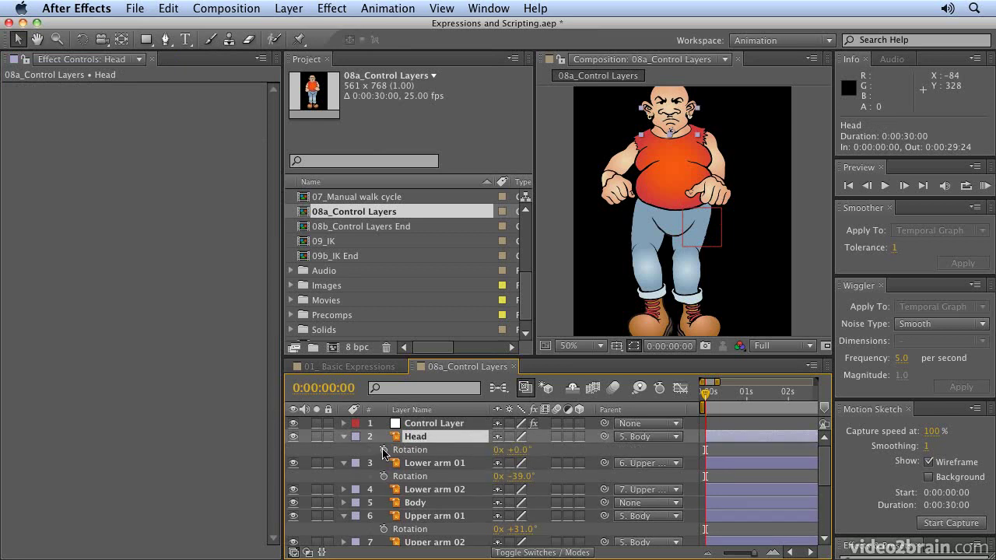
pyautogui.click(436, 425)
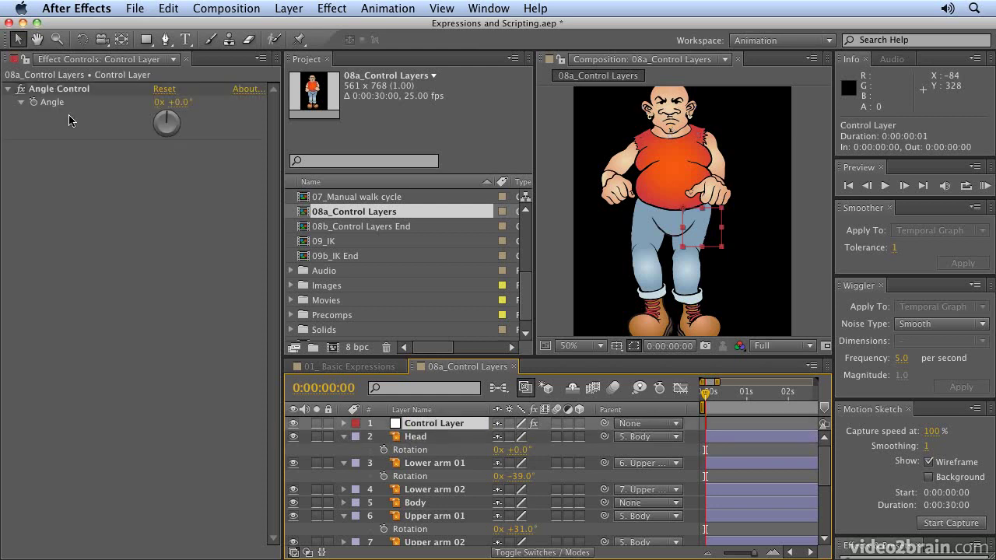
pyautogui.click(434, 441)
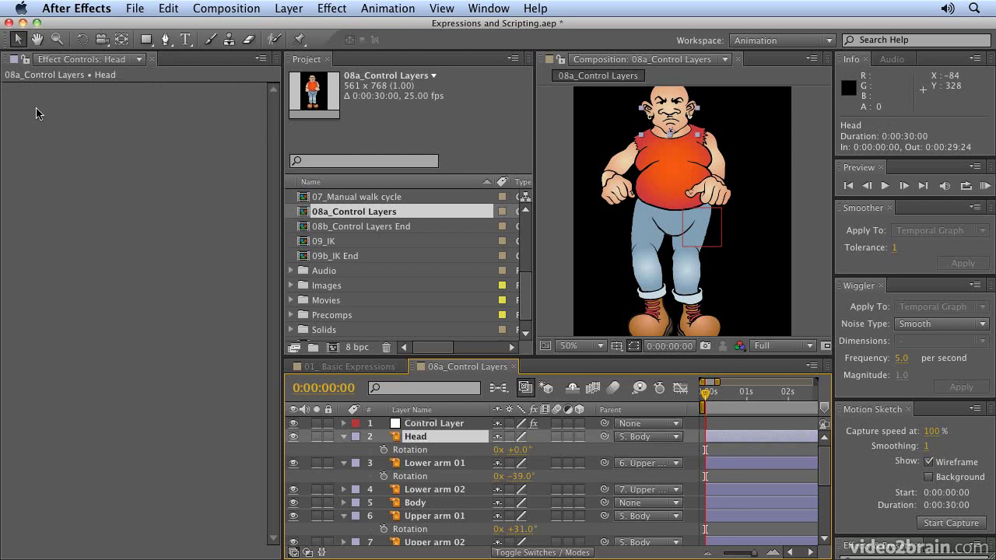
pyautogui.click(430, 425)
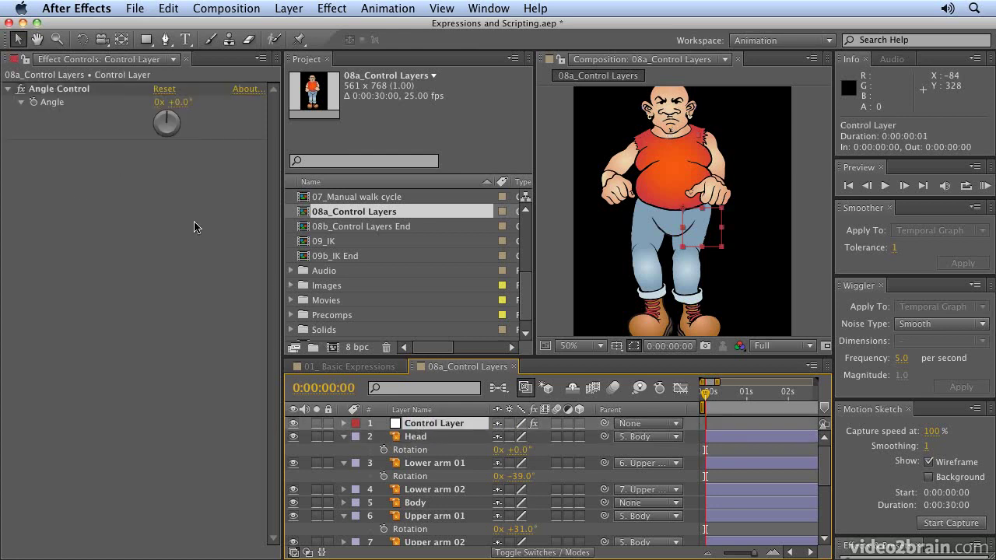
pyautogui.click(26, 60)
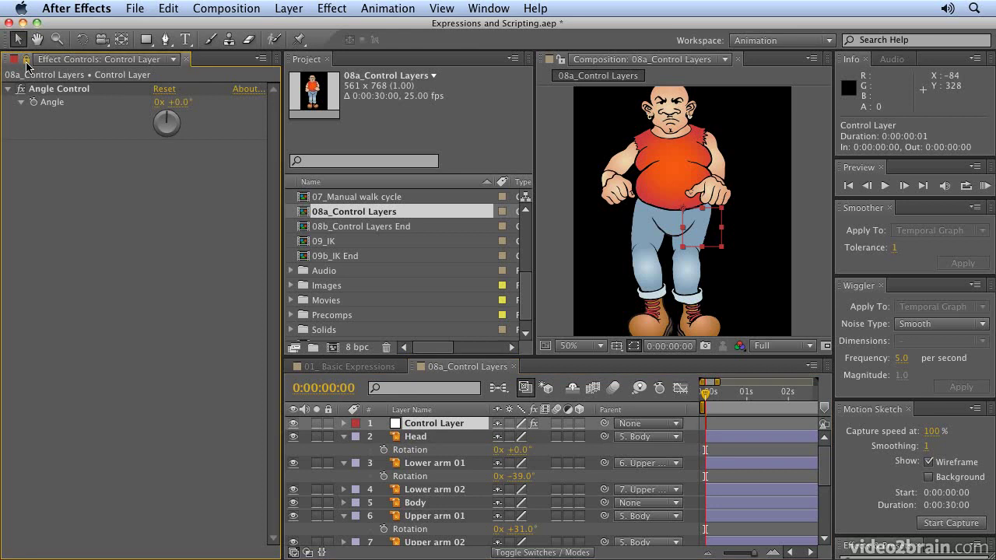
# Add an expression to the Head layer's rotation that links it to the Angle of Control Layer's Angle Control.
pyautogui.click(423, 441)
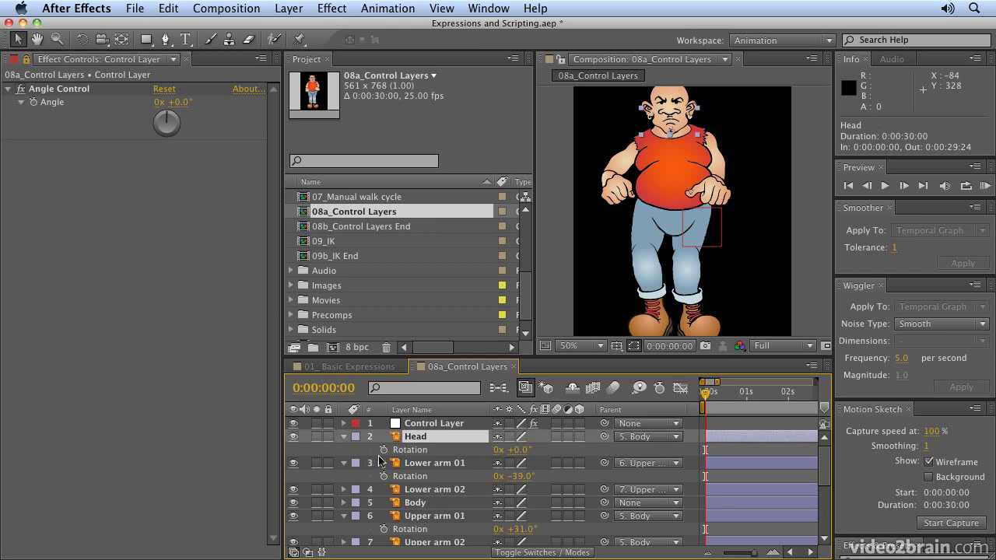
pyautogui.keyDown('alt'); pyautogui.click(383, 451); pyautogui.keyUp('alt')
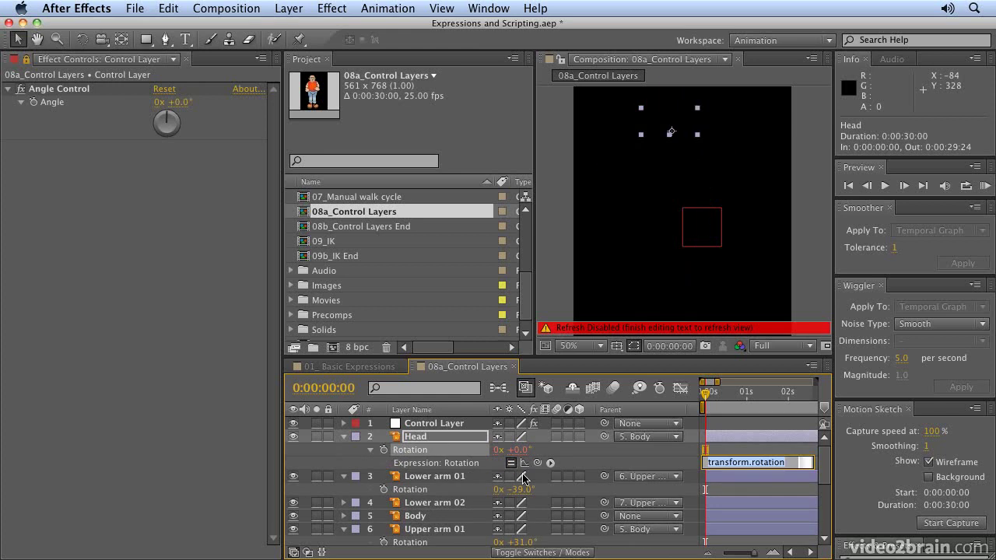
pyautogui.moveTo(536, 465); pyautogui.dragTo(55, 107)
pyautogui.click(51, 226)
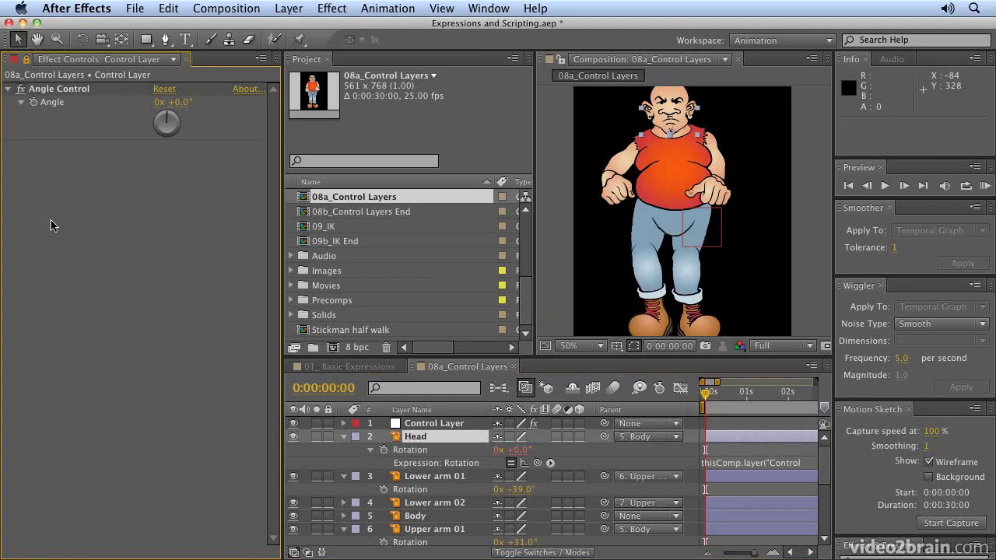
# Set the Angle Control's angle to 2° on Control Layer and rename the effect Head Rotation.
pyautogui.moveTo(180, 102); pyautogui.dragTo(173, 102)
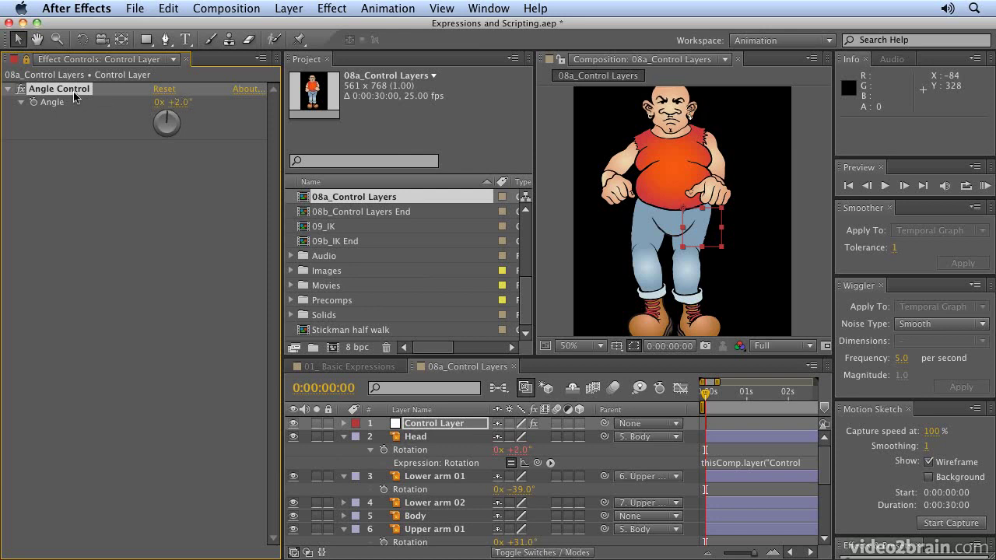
pyautogui.press('Return')
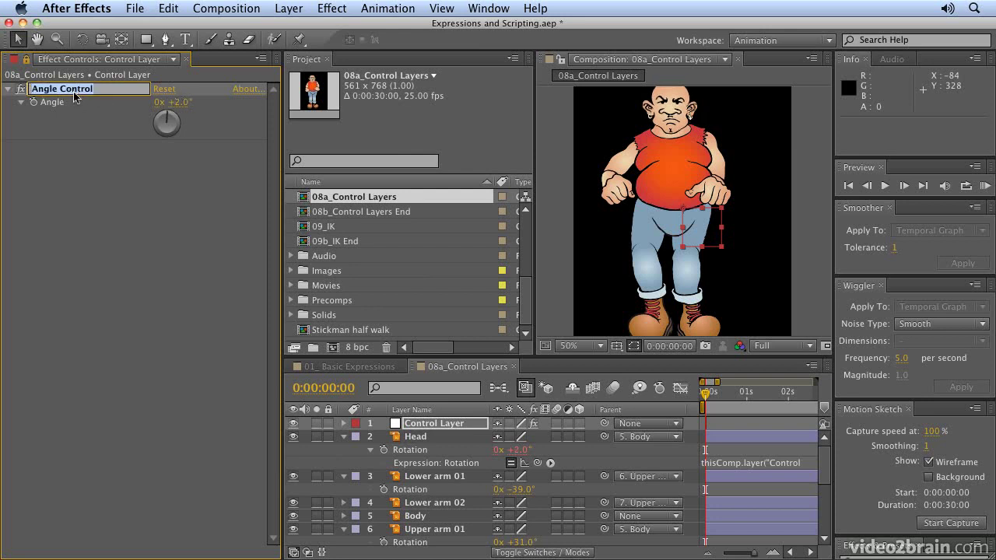
pyautogui.write('Head Rotation')
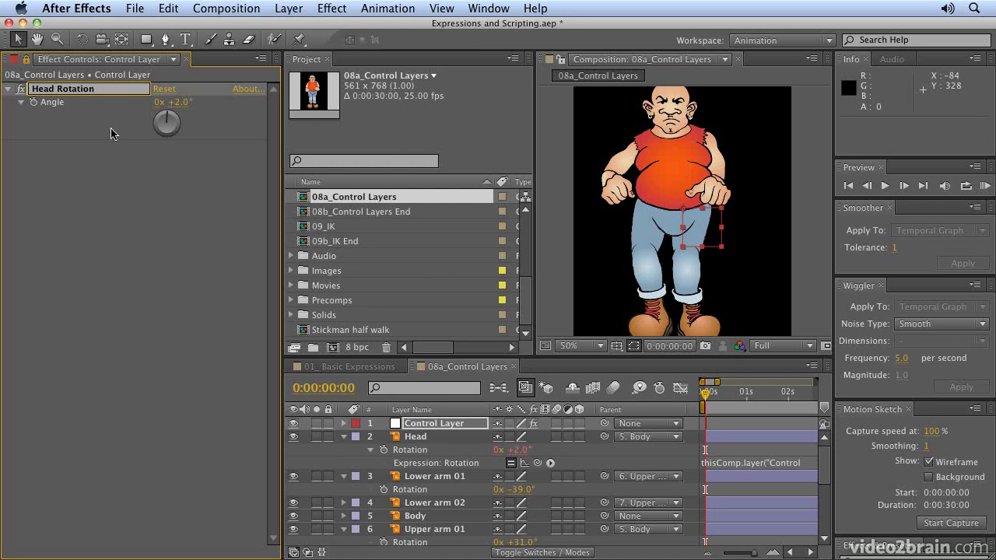
pyautogui.press('Return')
# Widen the timeline to show the Head layer's full rotation expression, and set the Head Rotation angle to 1°.
pyautogui.click(751, 465)
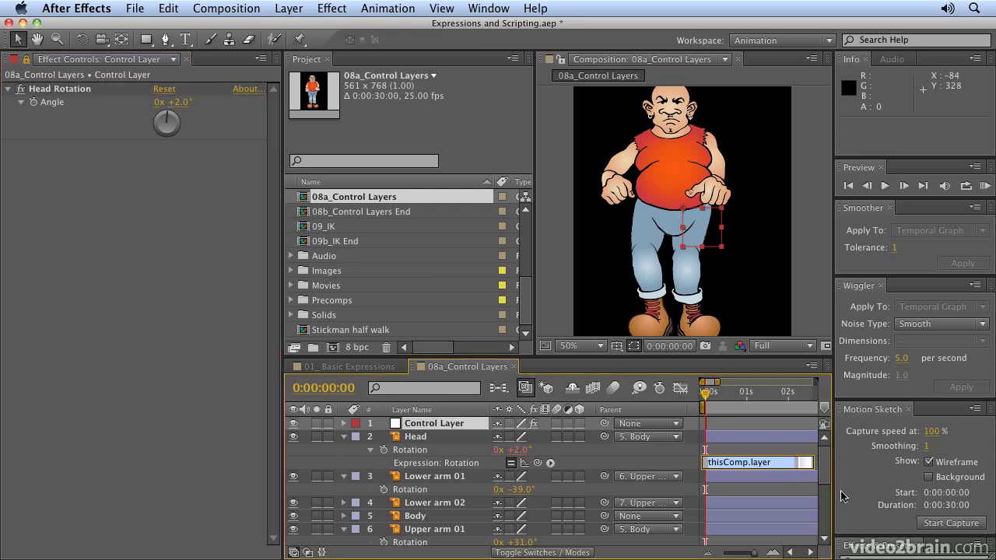
pyautogui.moveTo(834, 488); pyautogui.dragTo(955, 488)
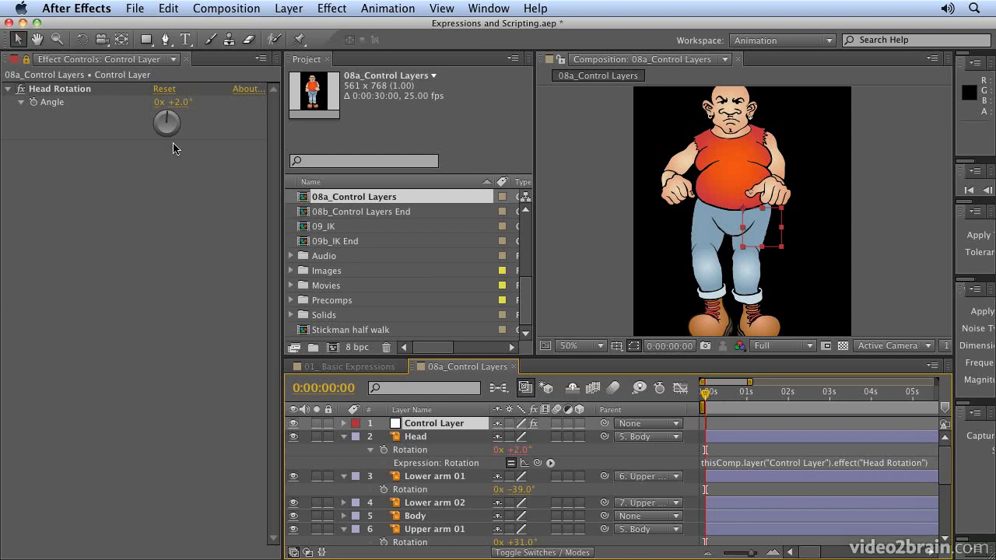
pyautogui.click(178, 107)
pyautogui.moveTo(183, 101); pyautogui.dragTo(178, 102)
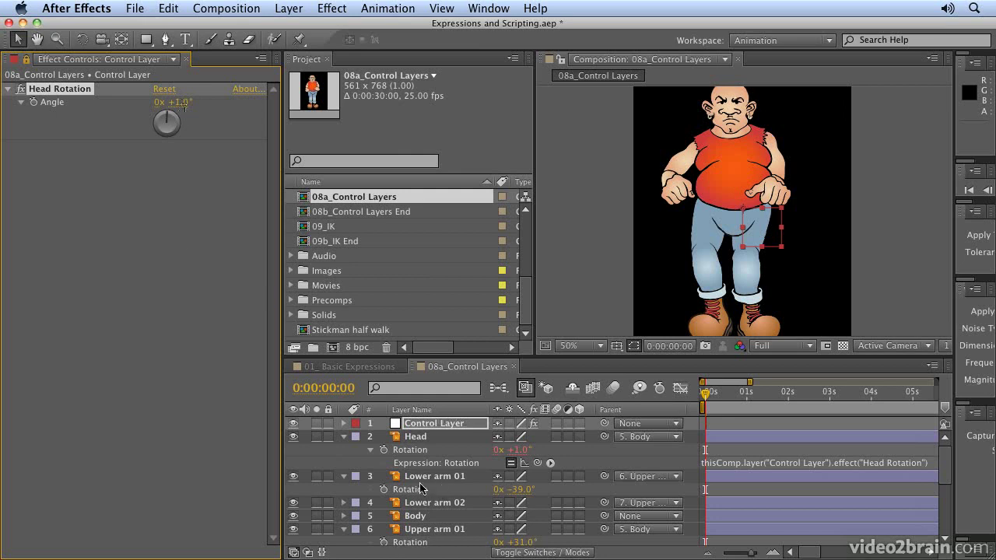
pyautogui.click(179, 249)
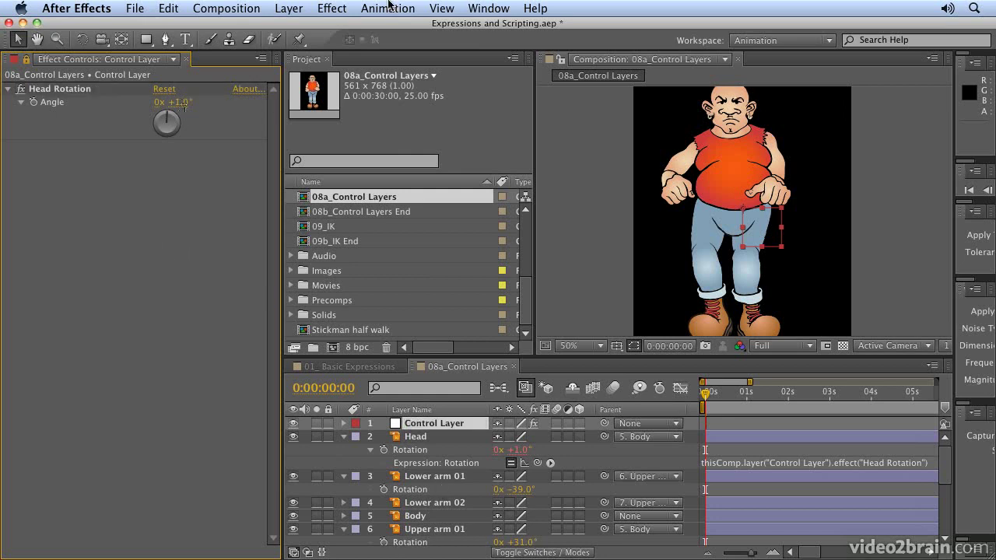
# Apply a second Angle Control effect to Control Layer and name it Upper Arm 01 Roation.
pyautogui.click(316, 8)
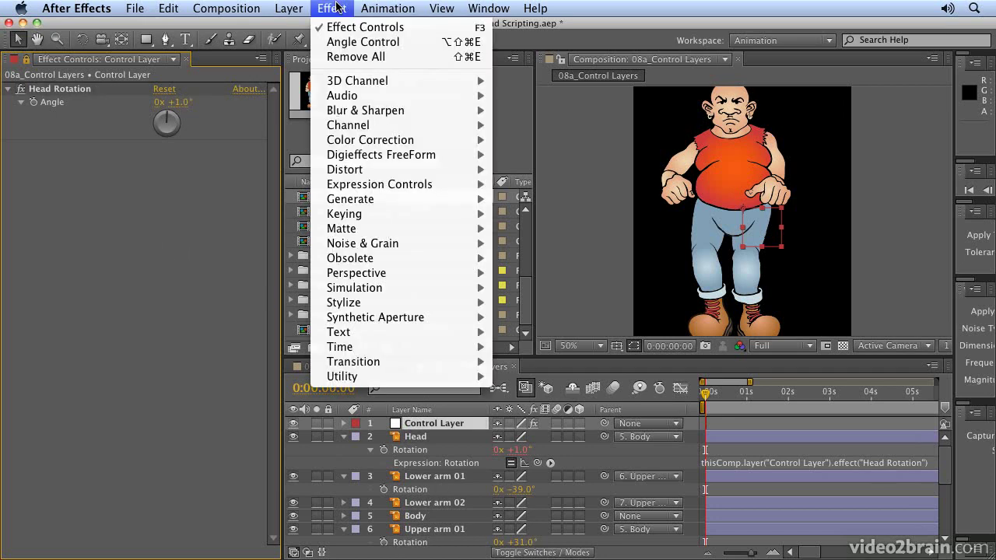
pyautogui.click(363, 43)
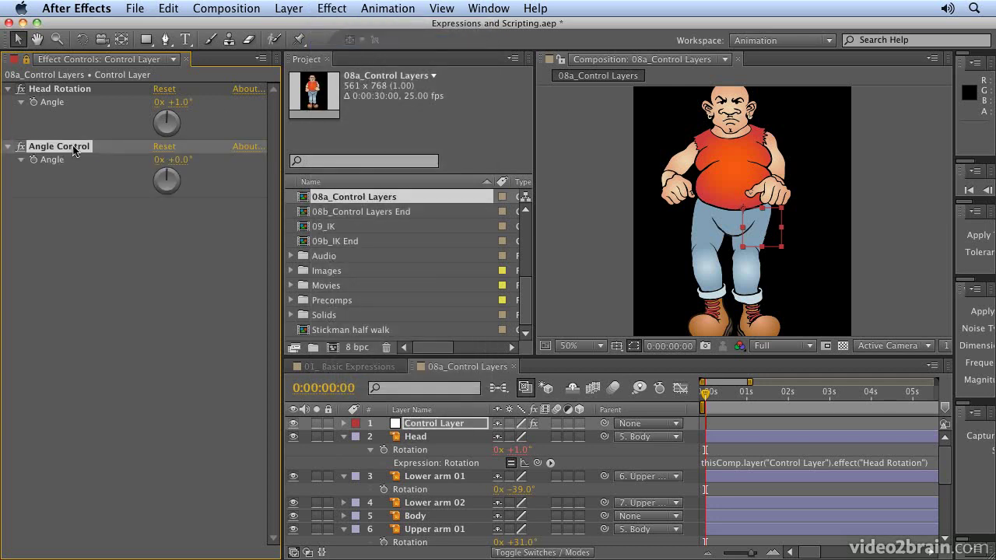
pyautogui.press('Return')
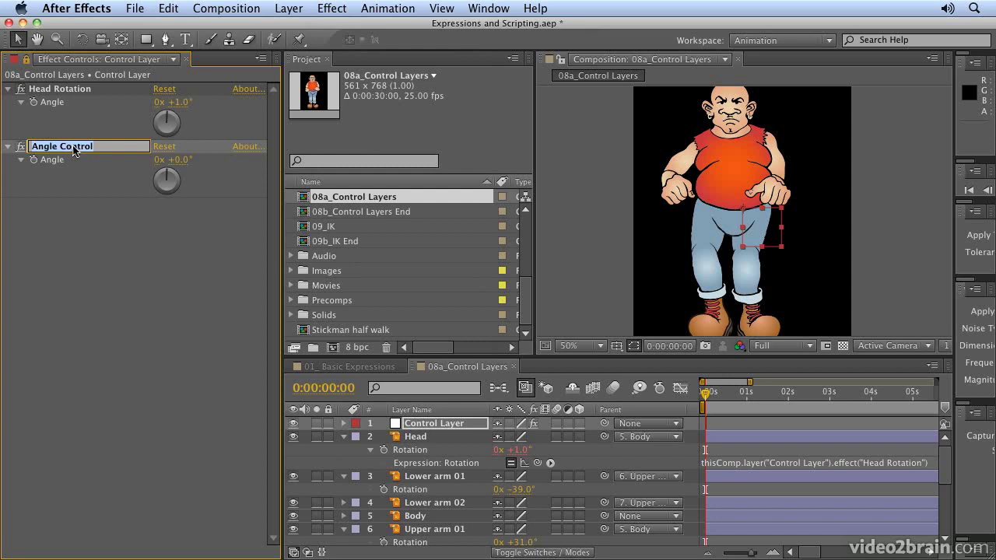
pyautogui.write('Upper Arm 01 Roation')
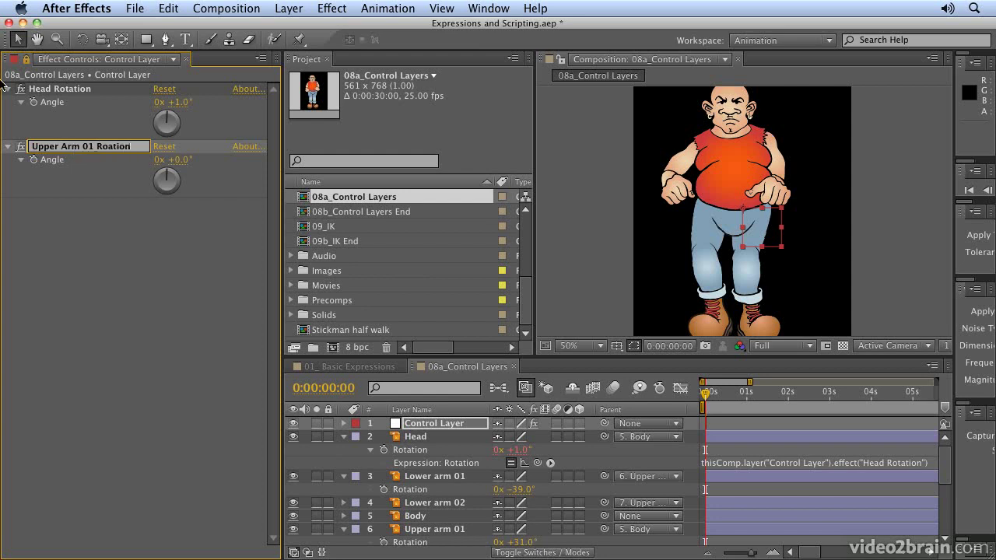
pyautogui.click(56, 209)
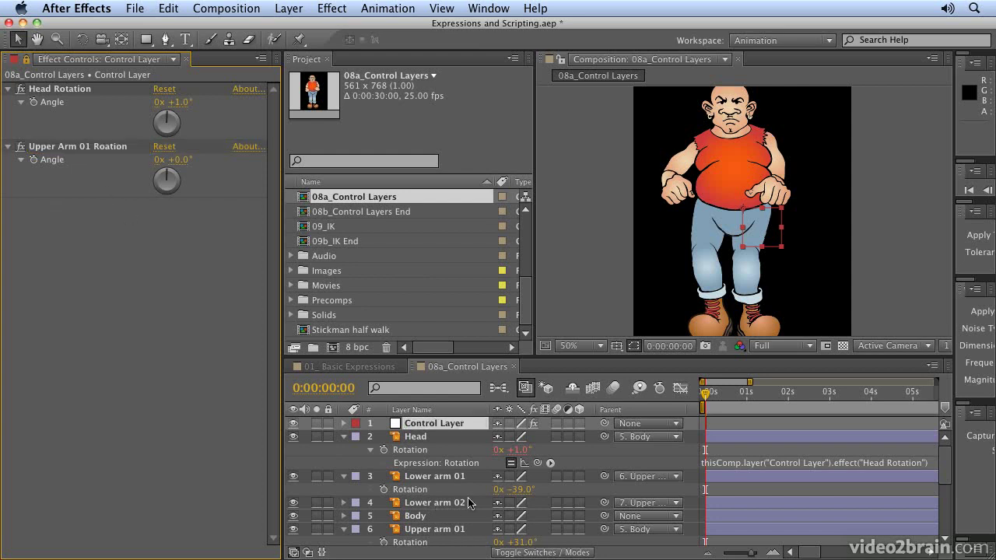
# Link the Upper arm 01 layer's rotation to the Upper Arm 01 Roation angle with an expression, and set that angle to 8°.
pyautogui.click(440, 529)
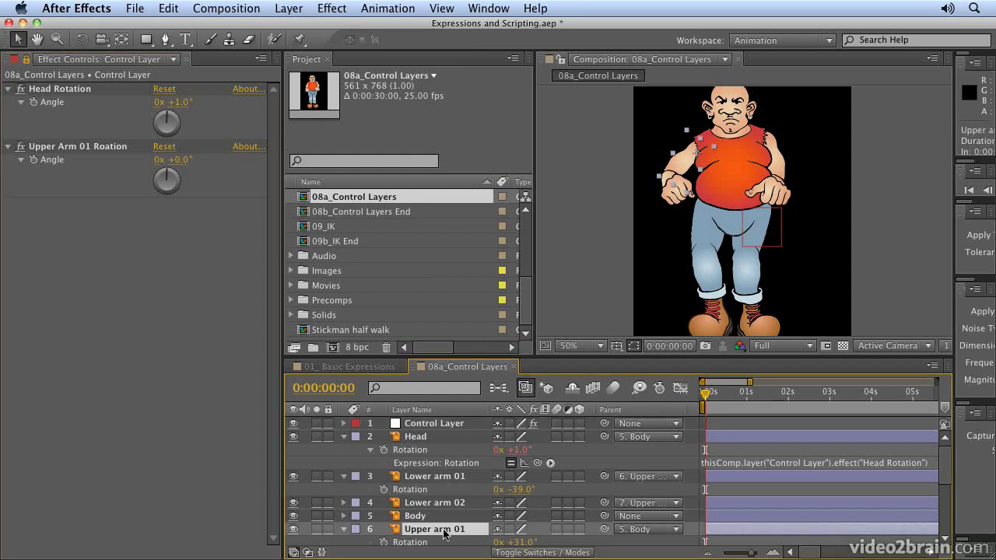
pyautogui.keyDown('alt'); pyautogui.click(383, 542); pyautogui.keyUp('alt')
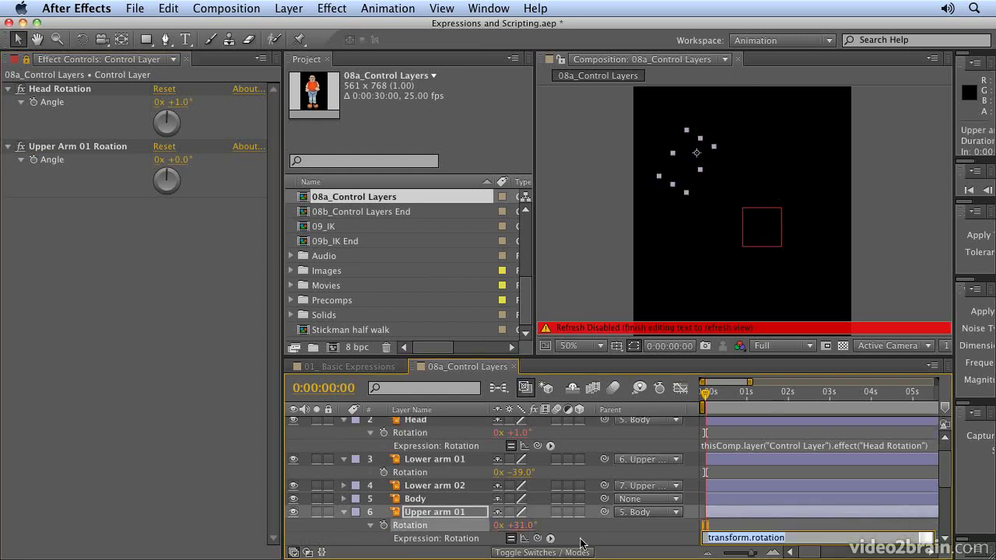
pyautogui.moveTo(538, 538); pyautogui.dragTo(55, 167)
pyautogui.click(118, 307)
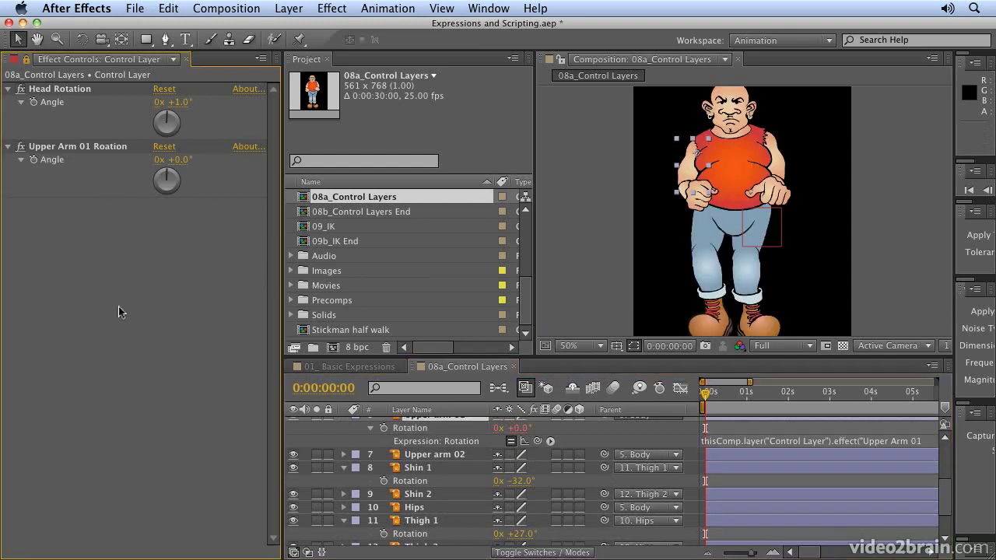
pyautogui.moveTo(178, 160)
pyautogui.mouseDown()
pyautogui.moveTo(211, 161)
pyautogui.moveTo(177, 160)
pyautogui.mouseUp()
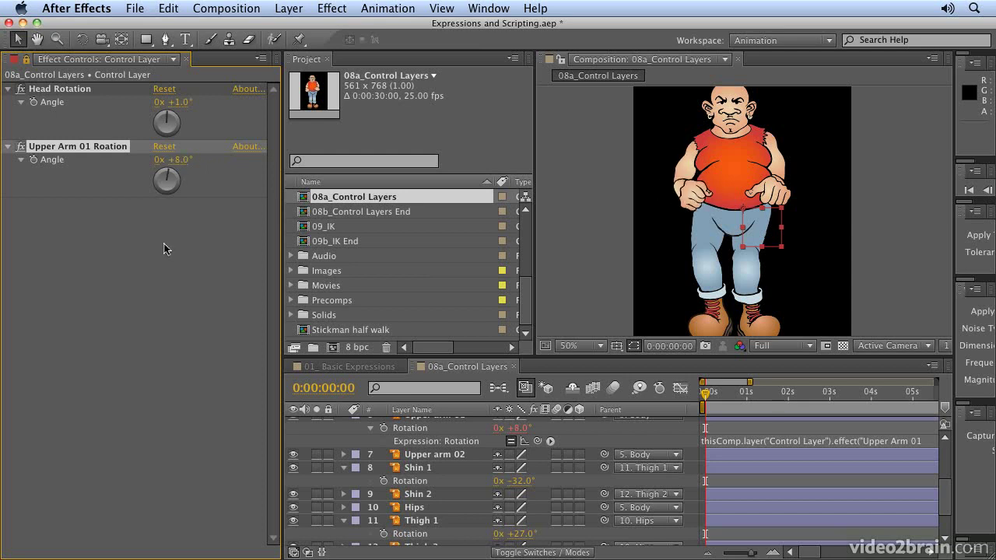
pyautogui.click(164, 249)
# Apply a Slider Control expression effect to Control Layer and rename it Stomach Position.
pyautogui.click(337, 8)
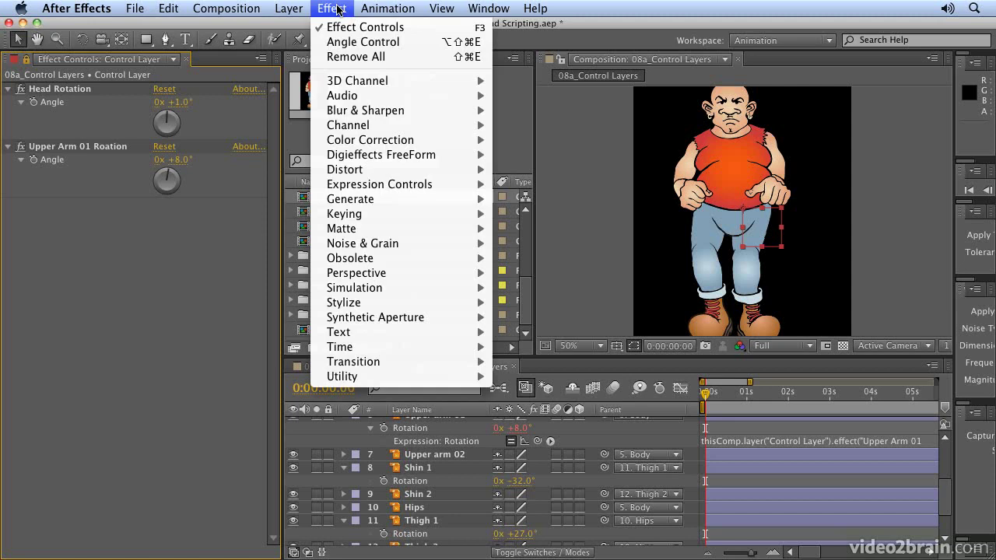
pyautogui.moveTo(343, 184)
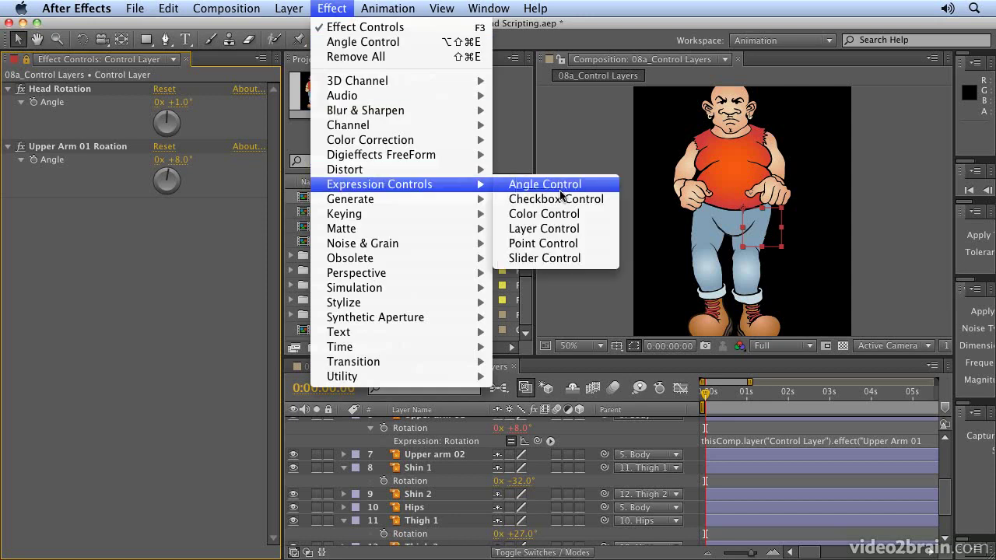
pyautogui.click(557, 260)
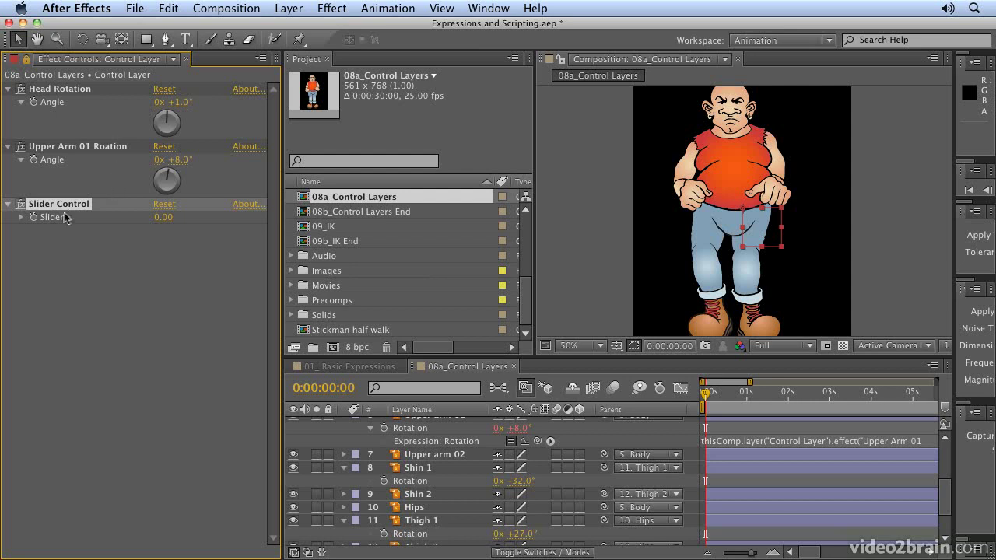
pyautogui.press('Return')
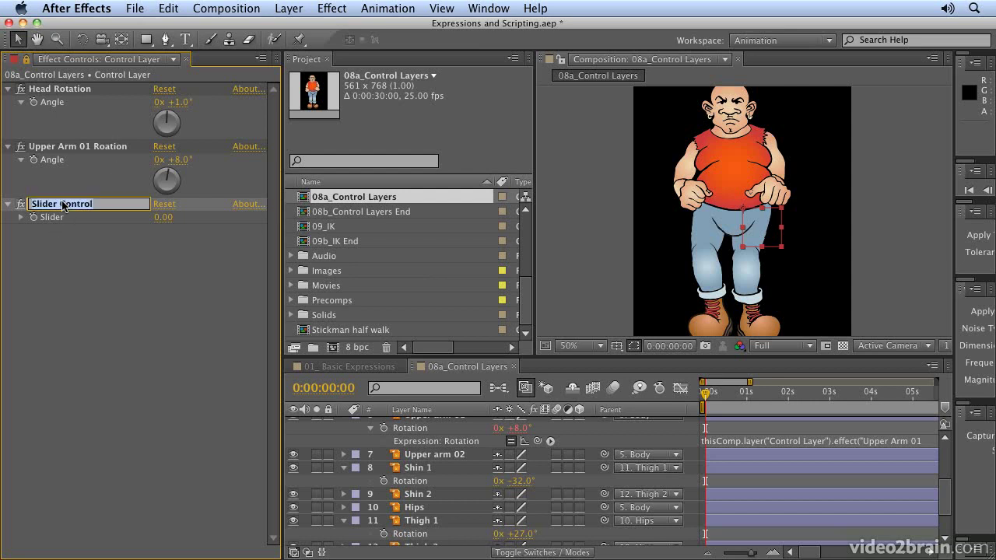
pyautogui.write('Stomach Positi')
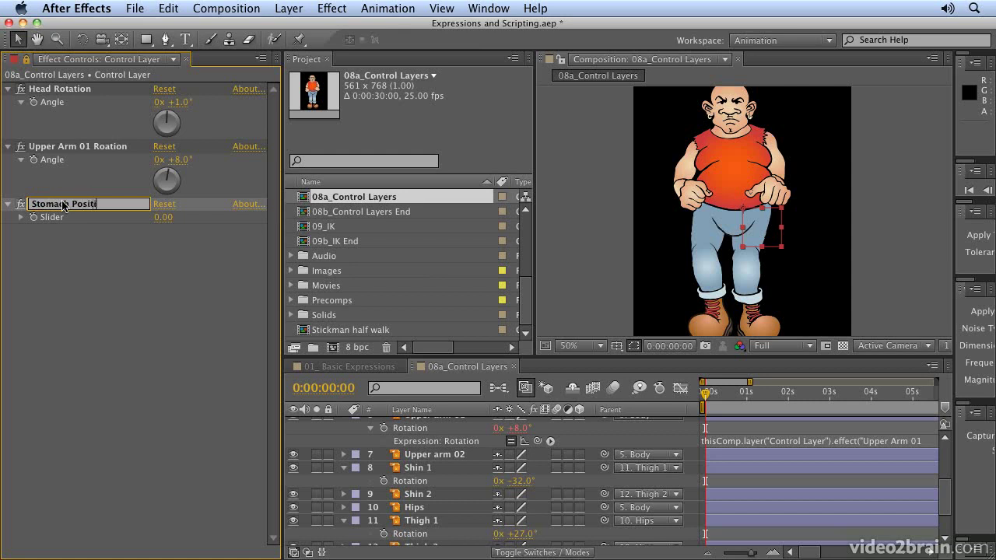
pyautogui.write('on')
pyautogui.click(60, 288)
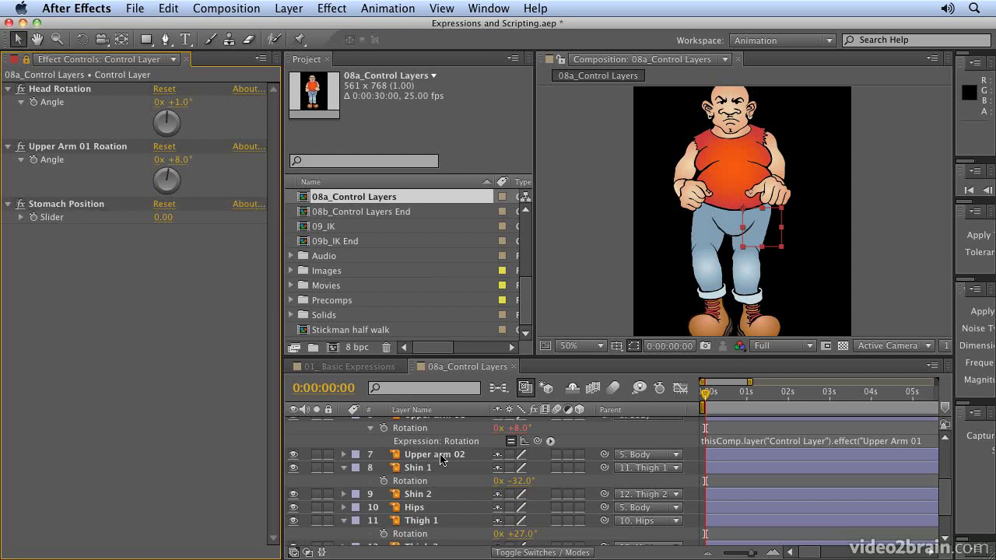
# Reveal the Body layer's position and add an expression that links it to the Stomach Position slider.
pyautogui.scroll(5, 443, 456)
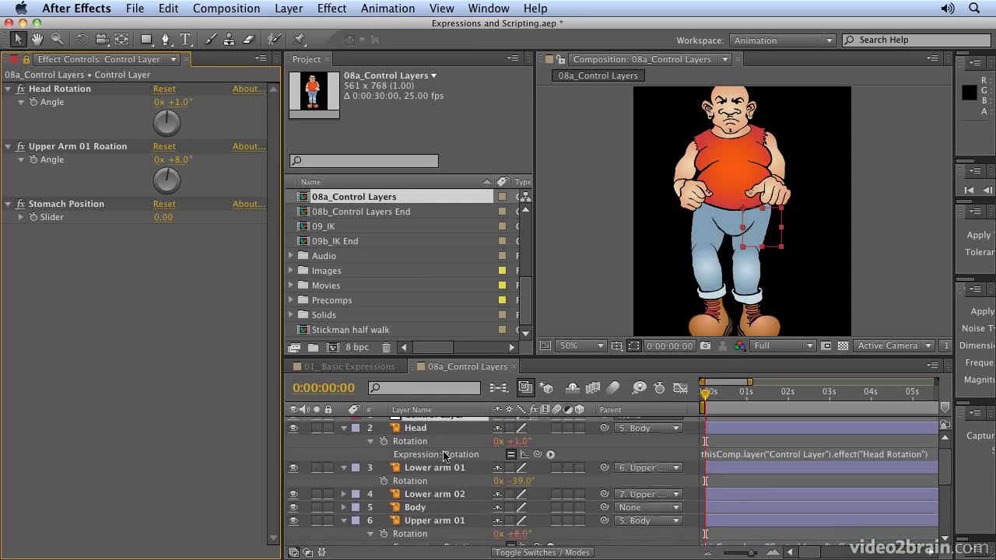
pyautogui.scroll(-5, 444, 456)
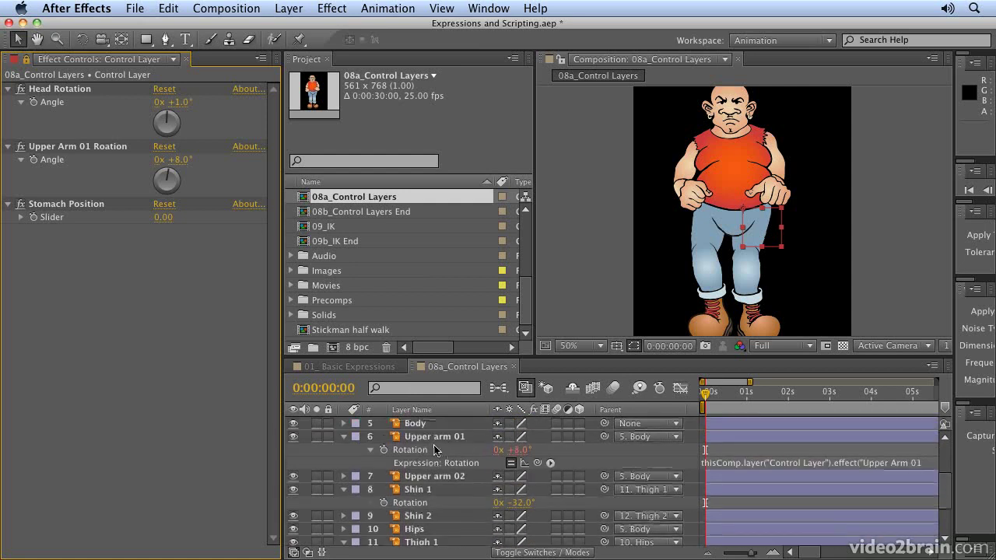
pyautogui.scroll(5, 434, 449)
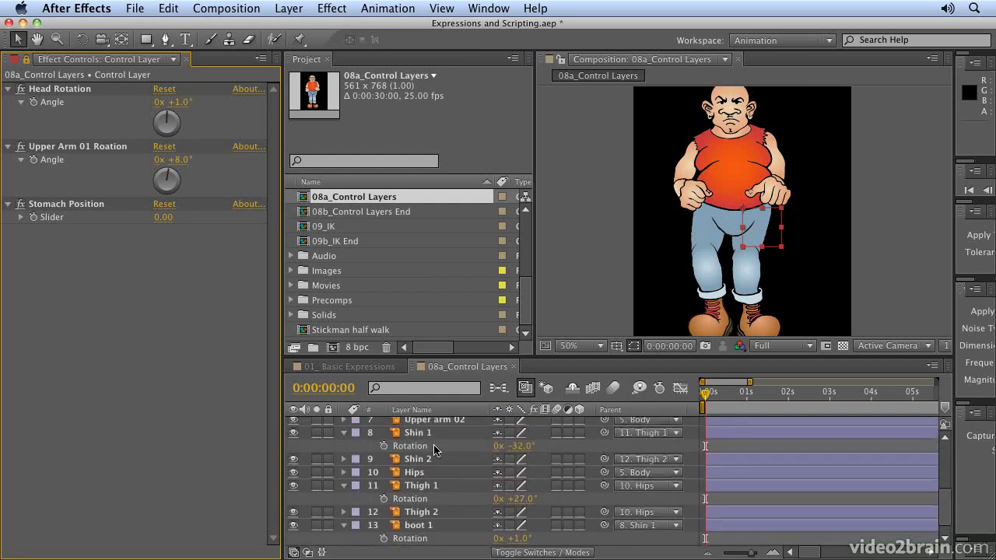
pyautogui.click(423, 449)
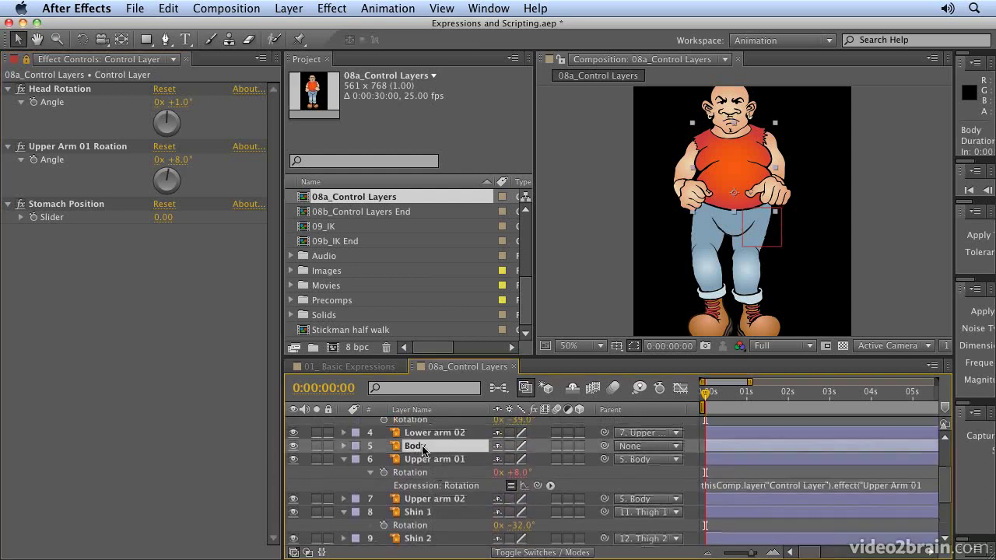
pyautogui.press('p')
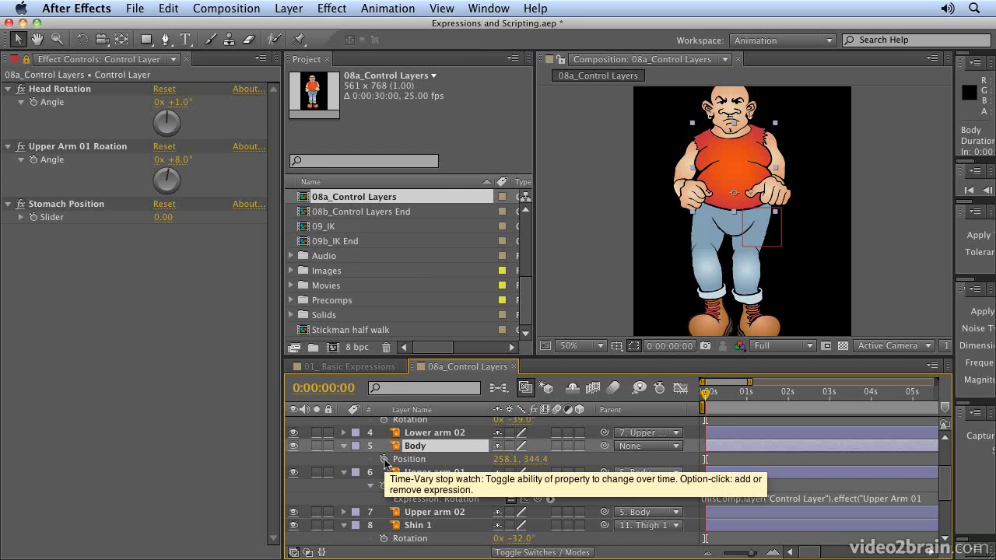
pyautogui.keyDown('alt'); pyautogui.click(384, 459); pyautogui.keyUp('alt')
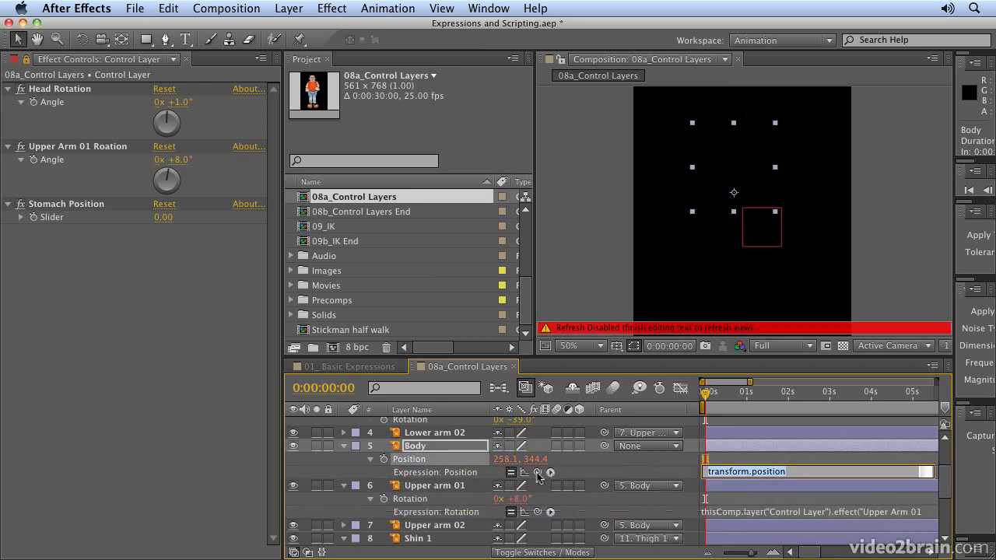
pyautogui.moveTo(537, 472); pyautogui.dragTo(49, 222)
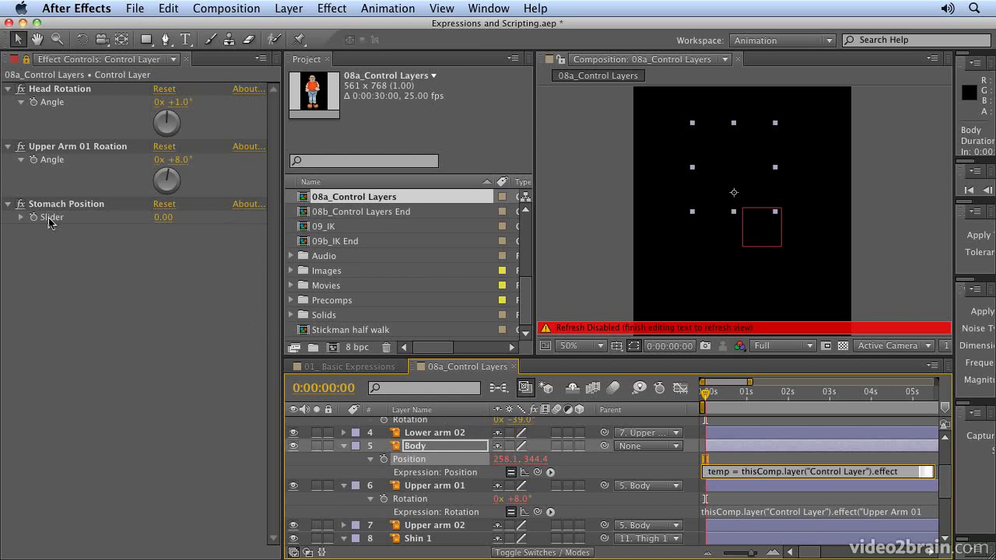
pyautogui.click(101, 317)
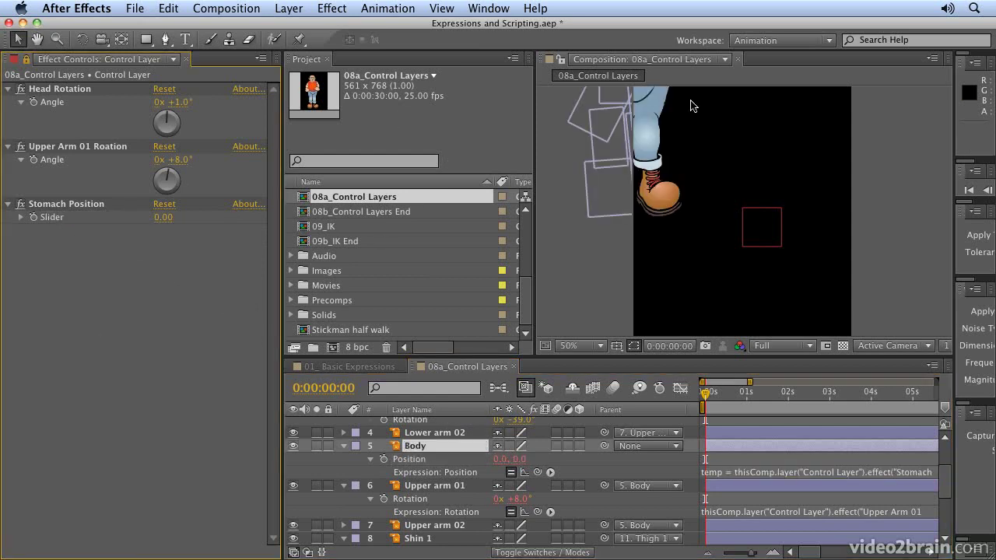
# Set the Stomach Position slider to 303 to move the body back into the composition frame.
pyautogui.press('h')
pyautogui.moveTo(734, 151); pyautogui.dragTo(732, 181)
pyautogui.press('v')
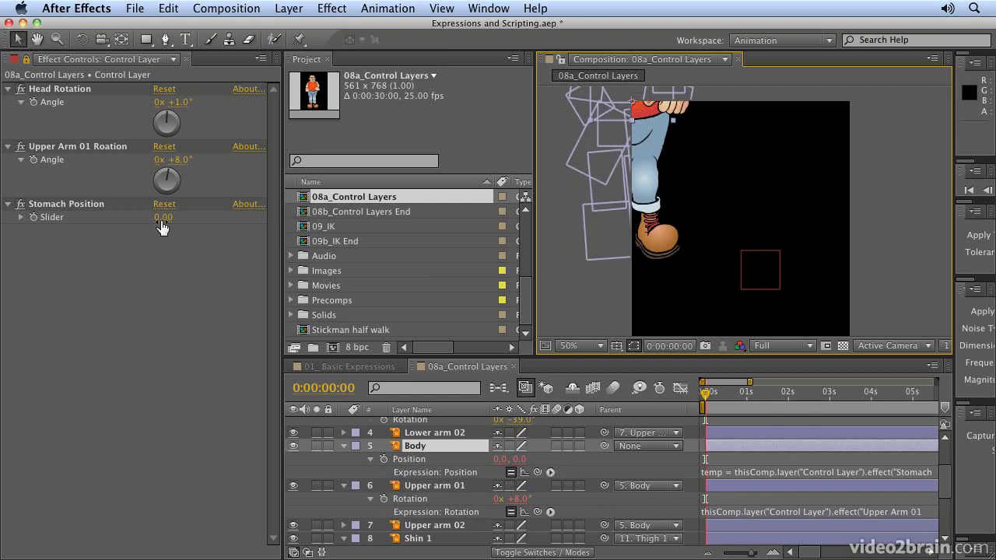
pyautogui.moveTo(161, 219); pyautogui.dragTo(432, 261)
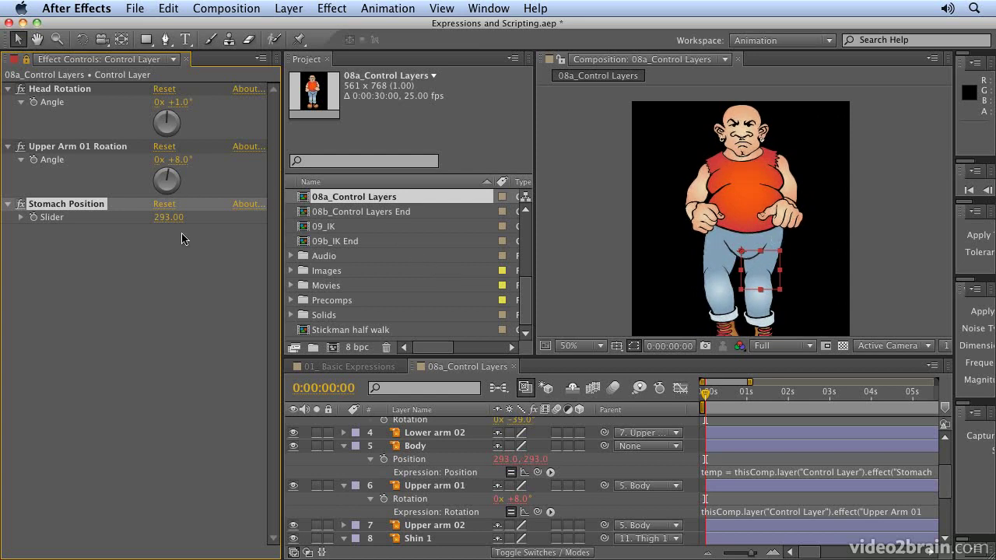
pyautogui.moveTo(162, 219); pyautogui.dragTo(168, 218)
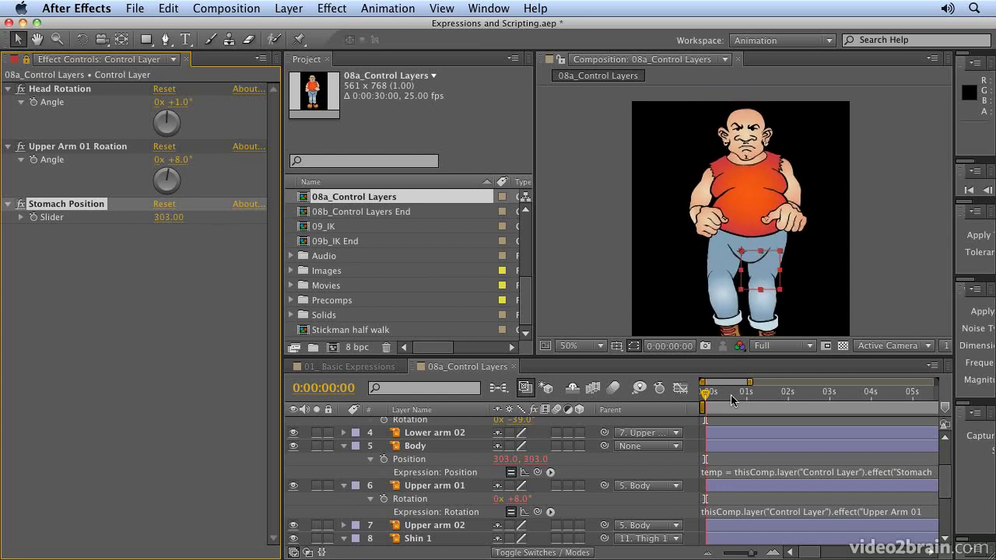
# Rename the variable temp to a in the first line of the Body position expression and enlarge the expression field to show every line.
pyautogui.click(790, 476)
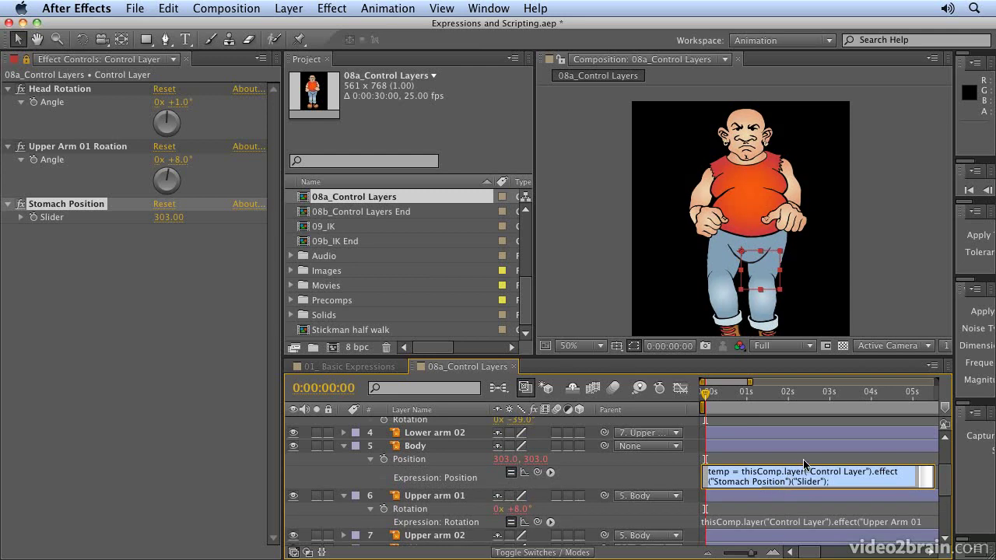
pyautogui.click(836, 484)
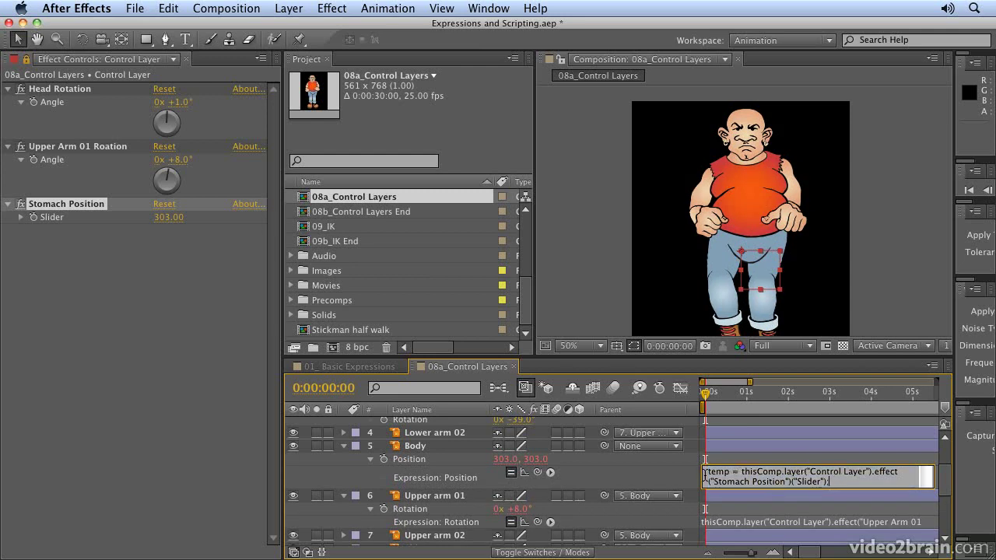
pyautogui.moveTo(710, 472); pyautogui.dragTo(735, 473)
pyautogui.write('a')
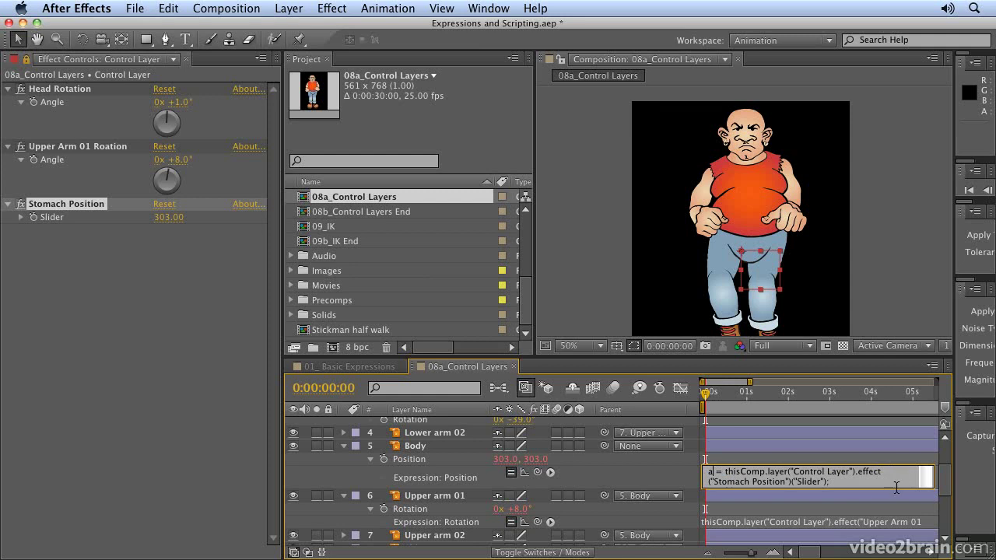
pyautogui.click(901, 459)
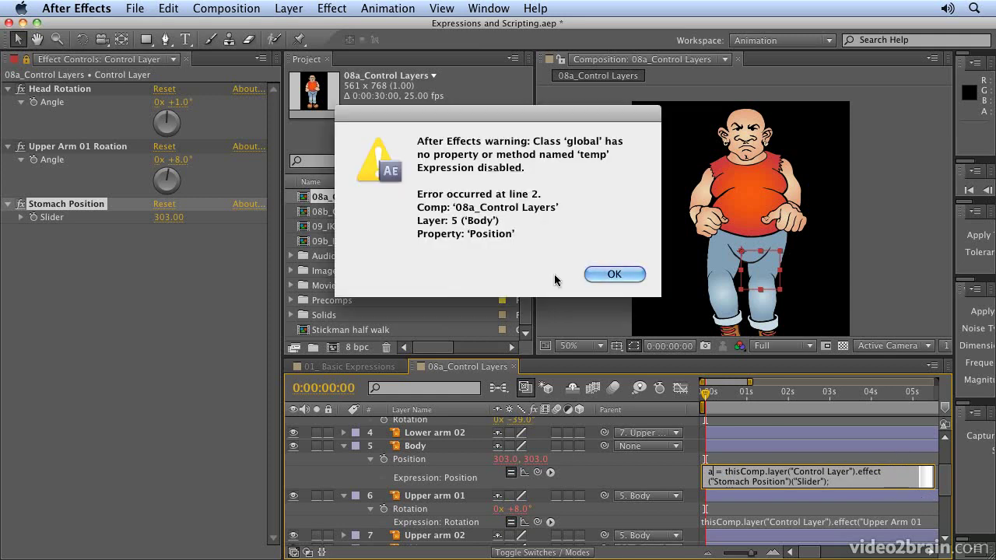
pyautogui.press('Return')
pyautogui.moveTo(778, 488); pyautogui.dragTo(772, 515)
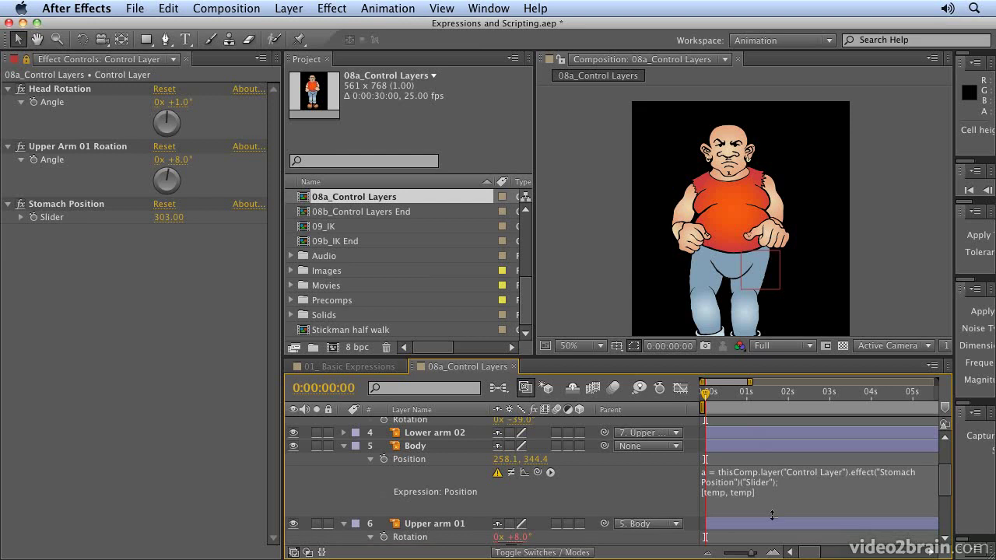
# Rewrite the last line of the Body position expression as [258,a] so the slider drives only the vertical position.
pyautogui.click(712, 497)
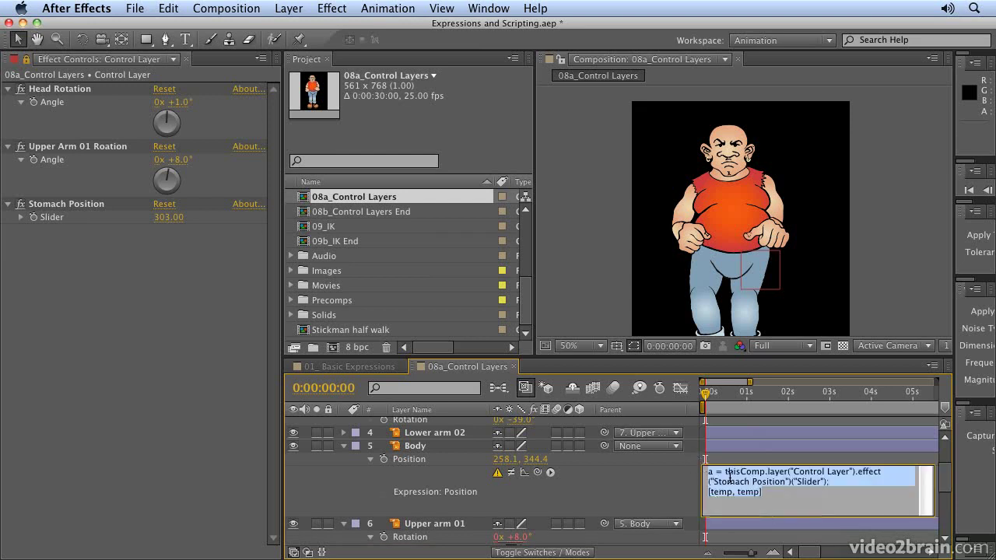
pyautogui.click(733, 494)
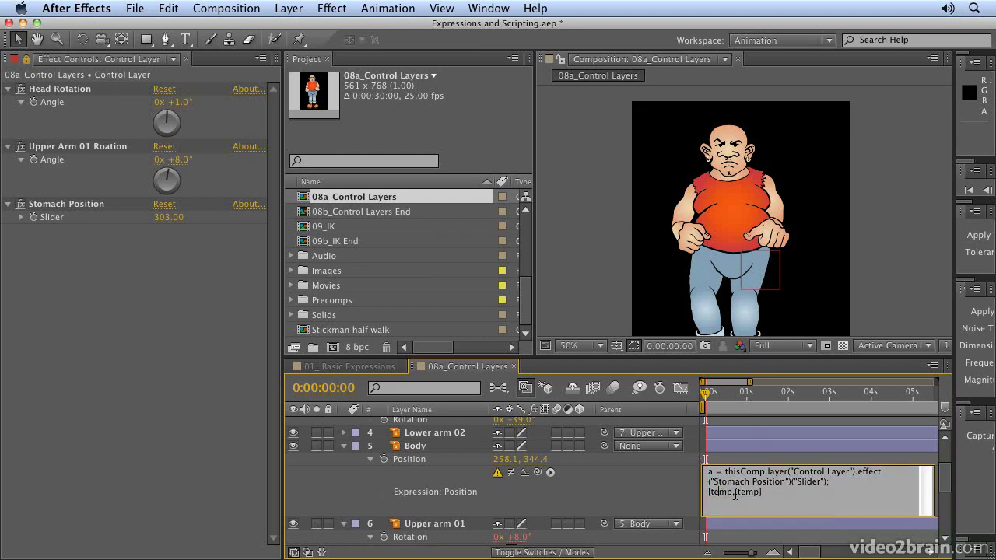
pyautogui.moveTo(725, 493); pyautogui.dragTo(714, 497)
pyautogui.write('258')
pyautogui.moveTo(730, 493); pyautogui.dragTo(751, 492)
pyautogui.moveTo(537, 472); pyautogui.dragTo(63, 214)
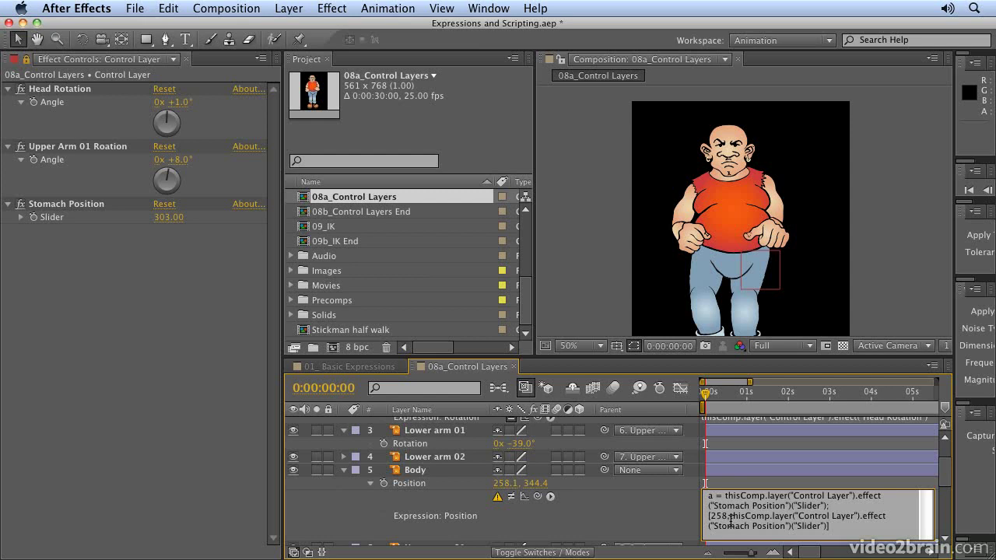
pyautogui.moveTo(730, 516); pyautogui.dragTo(911, 518)
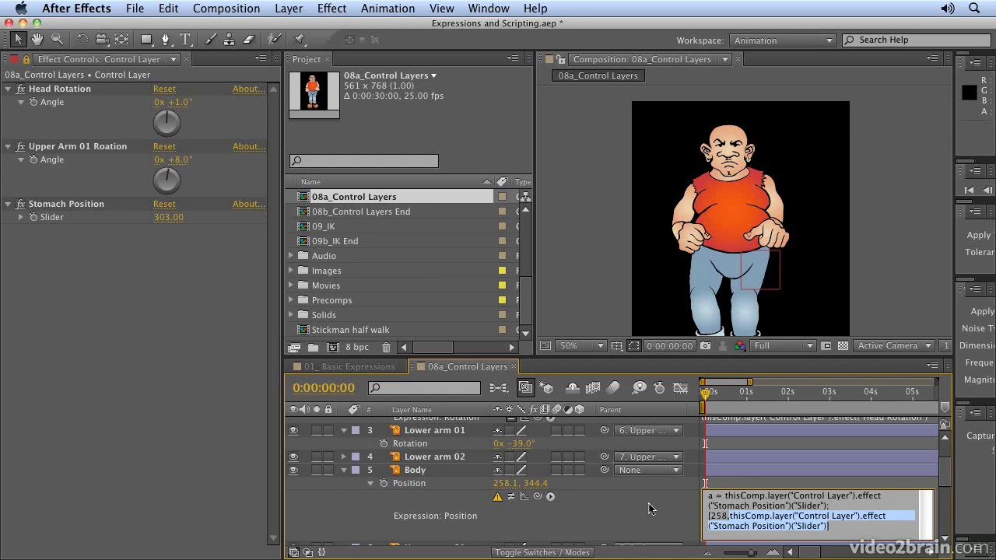
pyautogui.write('a')
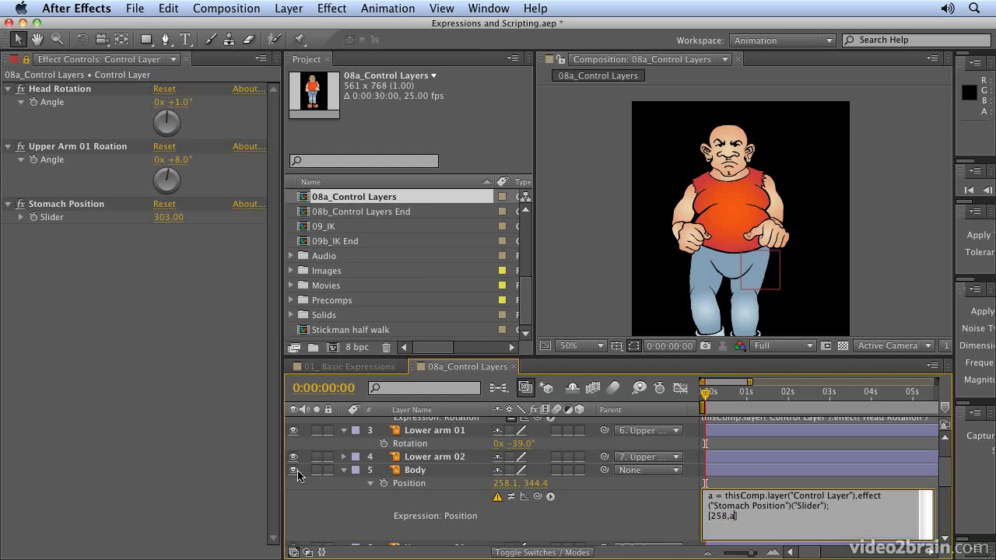
pyautogui.click(171, 473)
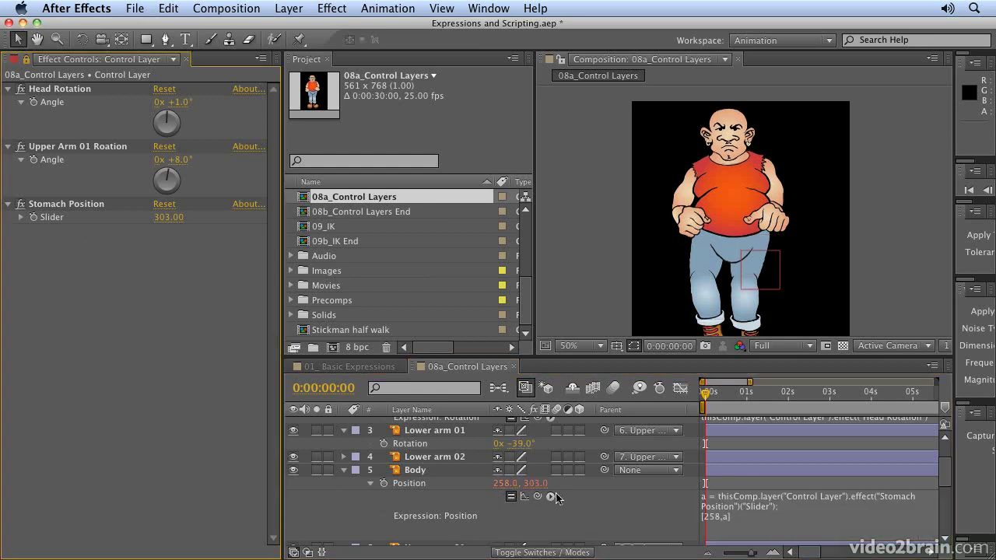
# Set the Stomach Position slider to 337, add the expression wiggle(3,10) to it, and preview the motion.
pyautogui.moveTo(159, 226); pyautogui.dragTo(199, 217)
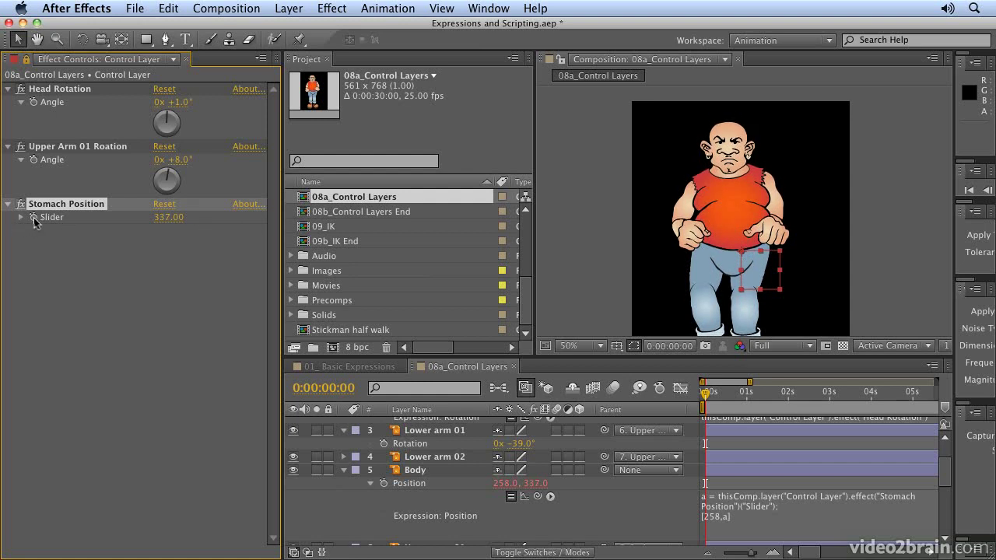
pyautogui.keyDown('alt'); pyautogui.click(34, 217); pyautogui.keyUp('alt')
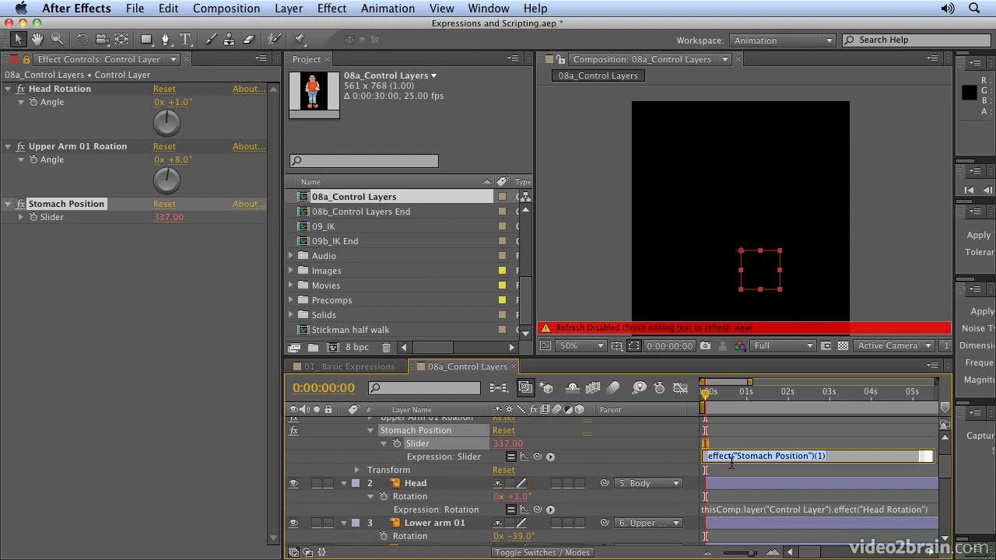
pyautogui.write('wiggle(3,10')
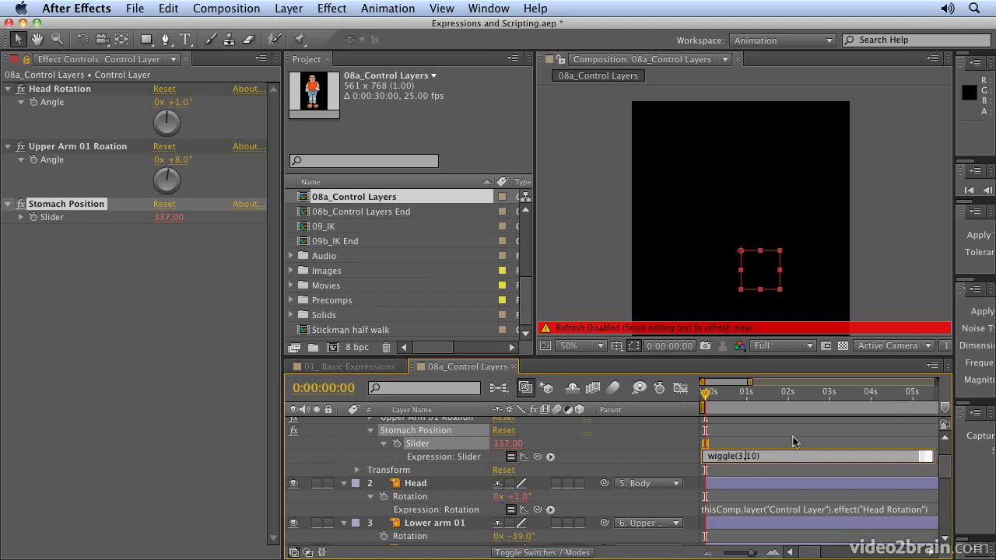
pyautogui.click(794, 442)
pyautogui.press('KP_0')
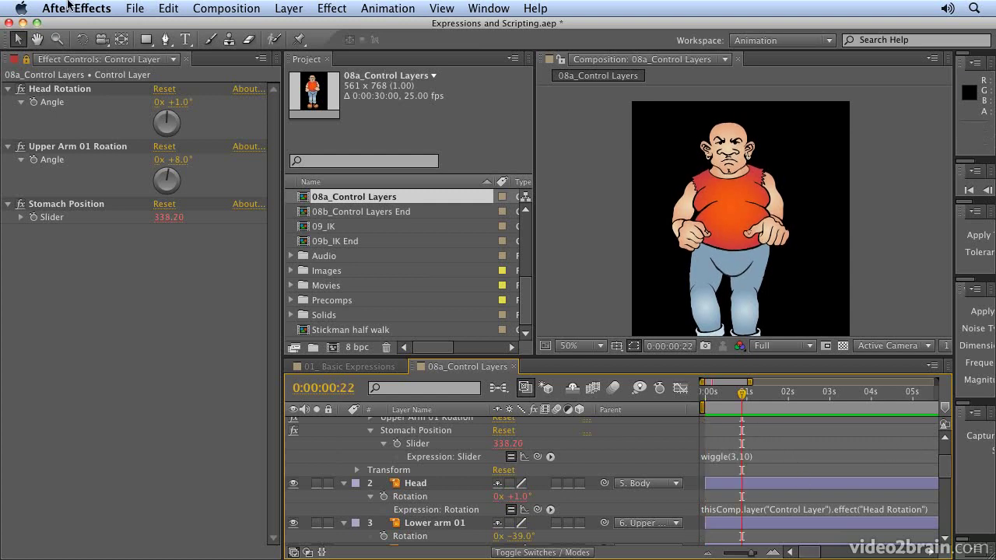
# Open the 08b_Control Layers End composition and display the effect controls of its Control layer.
pyautogui.doubleClick(333, 214)
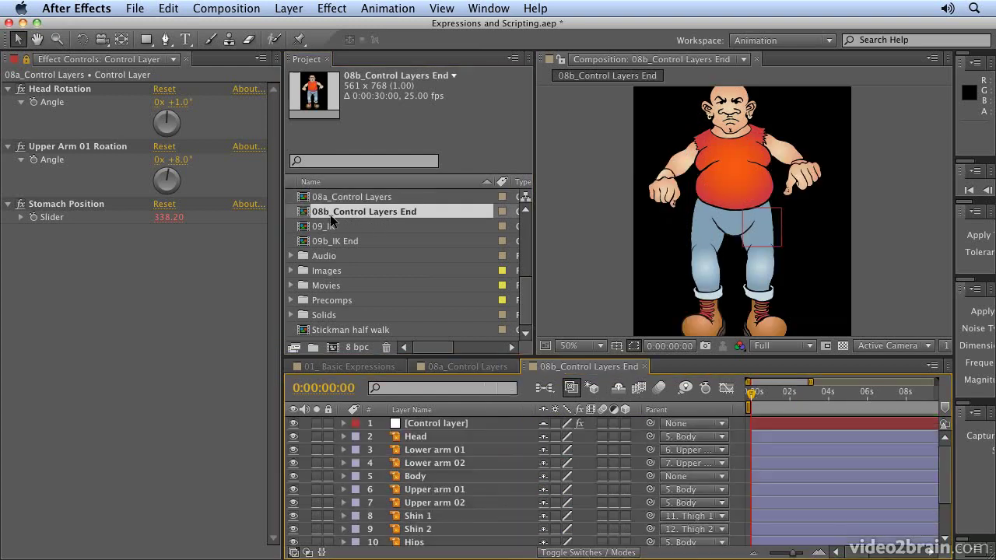
pyautogui.click(441, 427)
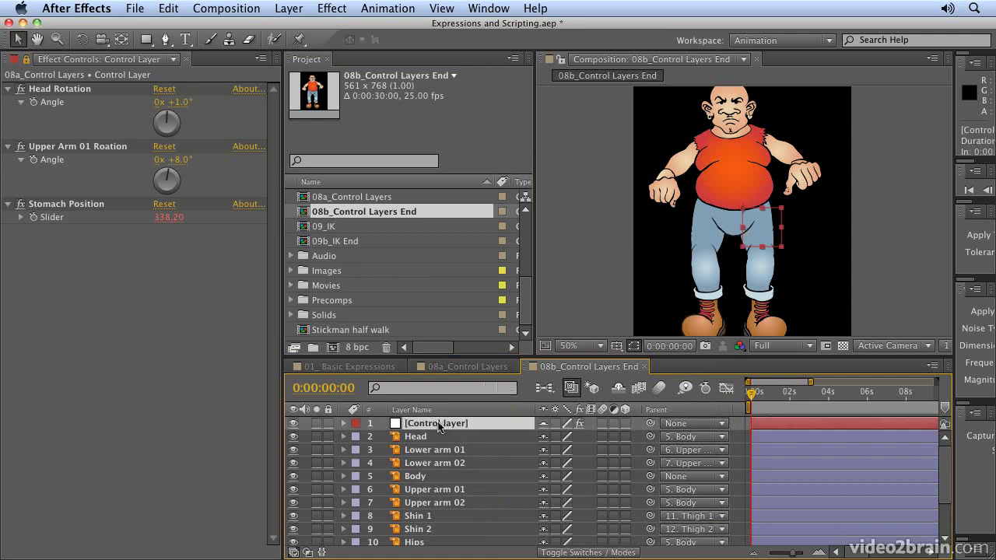
pyautogui.press('e')
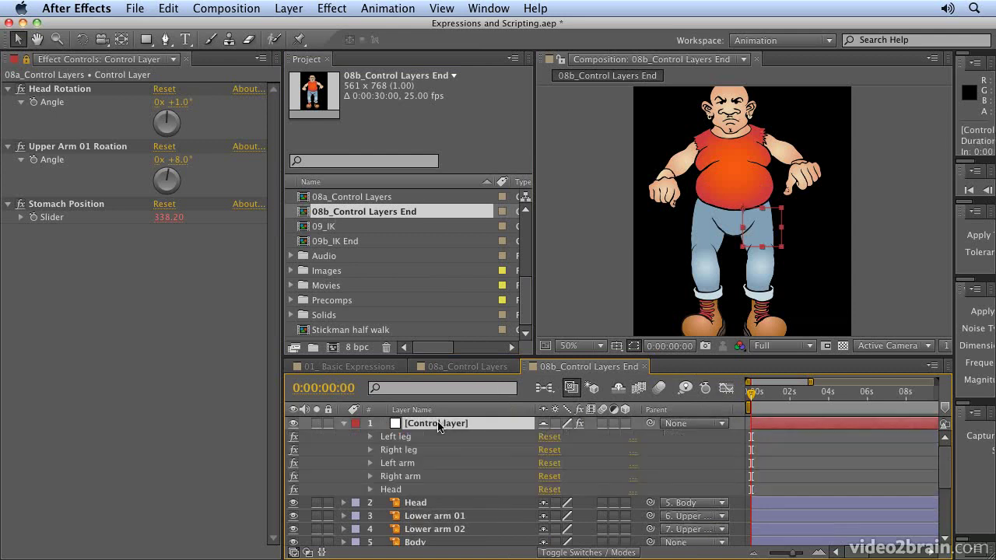
pyautogui.click(401, 439)
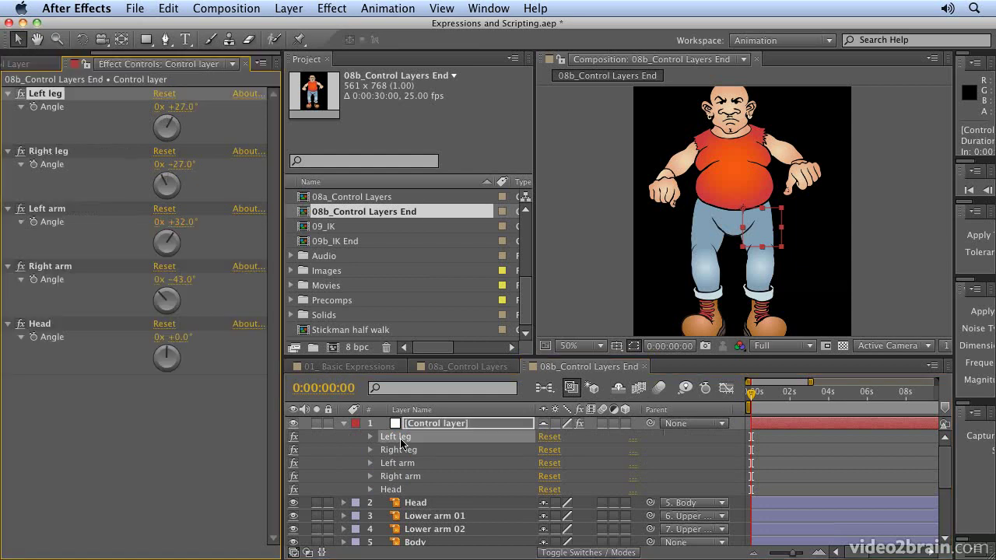
# Set the Left leg angle to 30° and the Right leg angle to -23° to test the leg controls.
pyautogui.moveTo(175, 107); pyautogui.dragTo(185, 108)
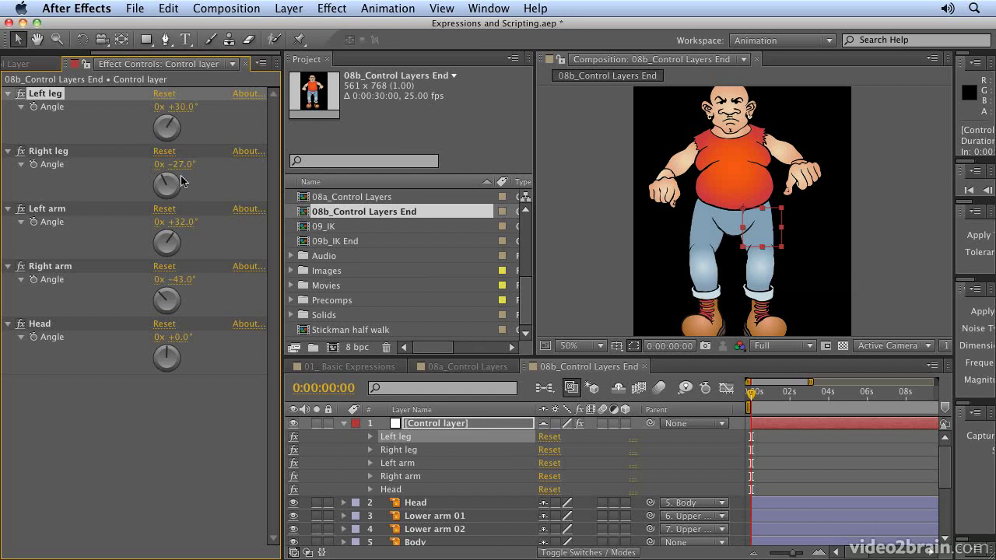
pyautogui.moveTo(183, 161); pyautogui.dragTo(179, 153)
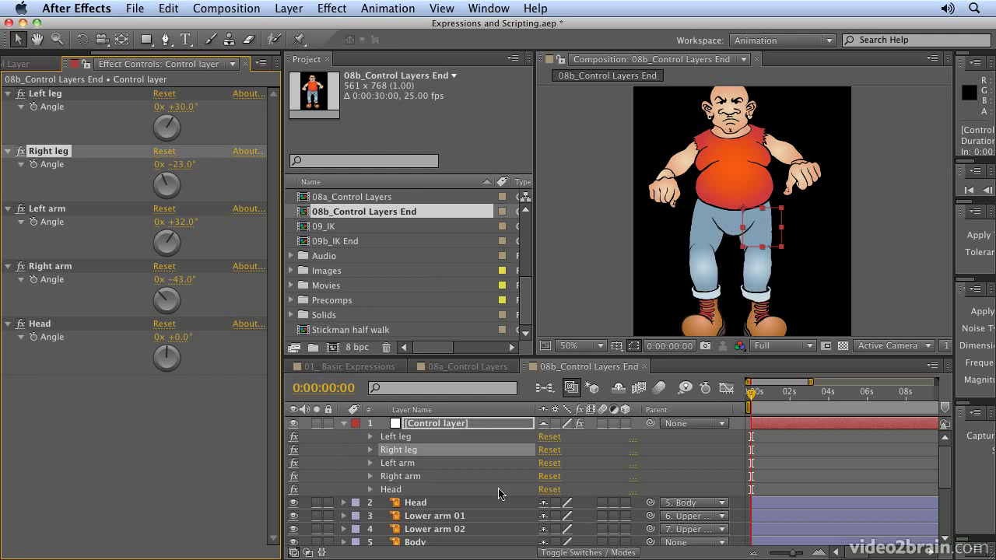
# Parent the boot 1 layer to Shin 1 and the boot 2 layer to Shin 2.
pyautogui.scroll(-3, 514, 498)
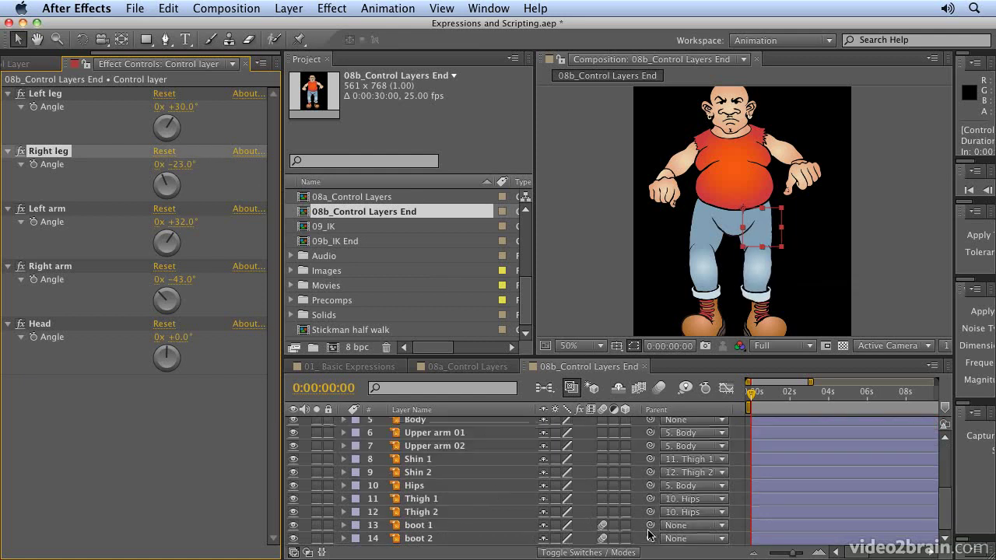
pyautogui.moveTo(650, 525); pyautogui.dragTo(433, 464)
pyautogui.moveTo(651, 538); pyautogui.dragTo(414, 470)
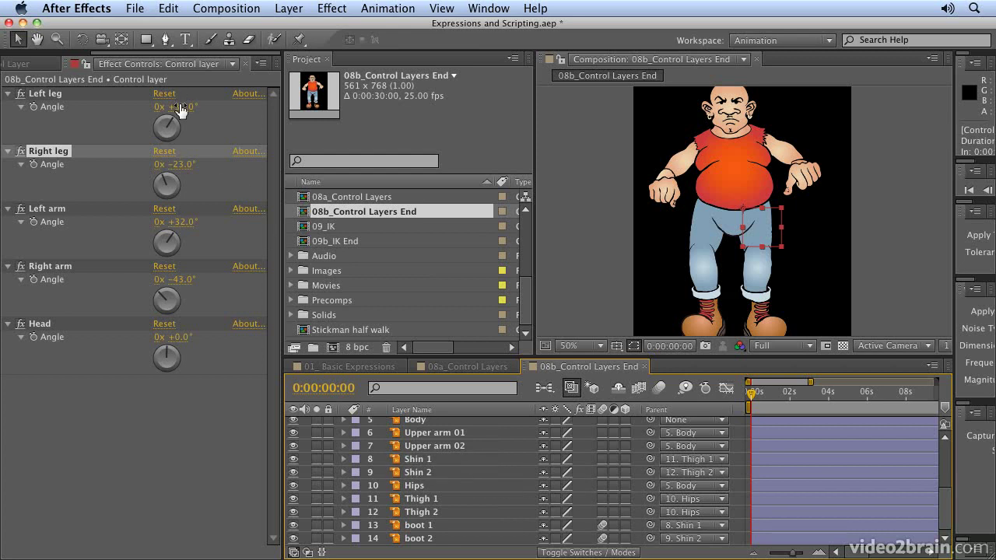
# Pose the character by setting Left leg to 29°, Right leg to -35°, Left arm to 21° and Right arm to -25°, and turn the Head slightly.
pyautogui.moveTo(180, 107); pyautogui.dragTo(172, 170)
pyautogui.moveTo(185, 221)
pyautogui.mouseDown()
pyautogui.moveTo(173, 223)
pyautogui.moveTo(185, 222)
pyautogui.mouseUp()
pyautogui.moveTo(184, 279)
pyautogui.mouseDown()
pyautogui.moveTo(222, 278)
pyautogui.moveTo(199, 282)
pyautogui.mouseUp()
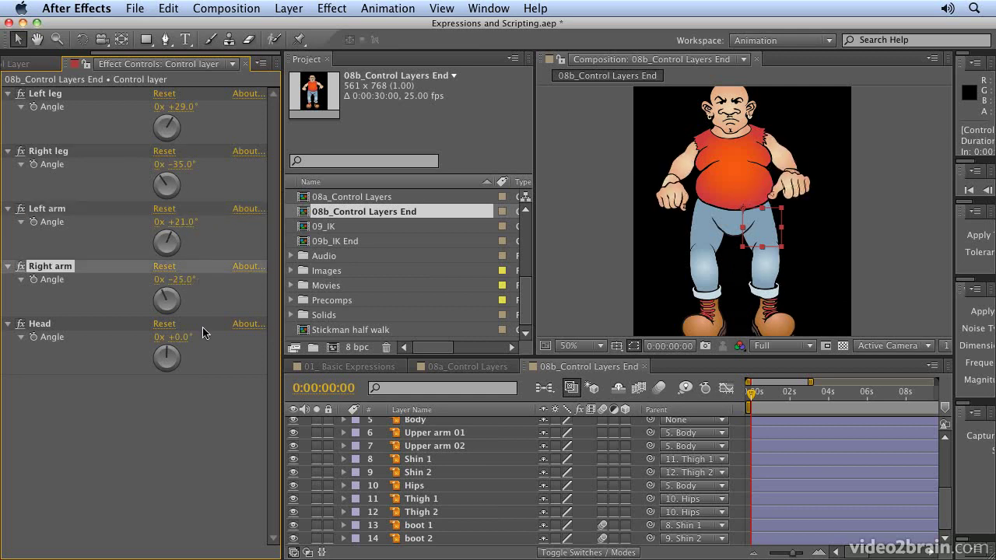
pyautogui.moveTo(189, 338)
pyautogui.mouseDown()
pyautogui.moveTo(199, 335)
pyautogui.moveTo(181, 337)
pyautogui.mouseUp()
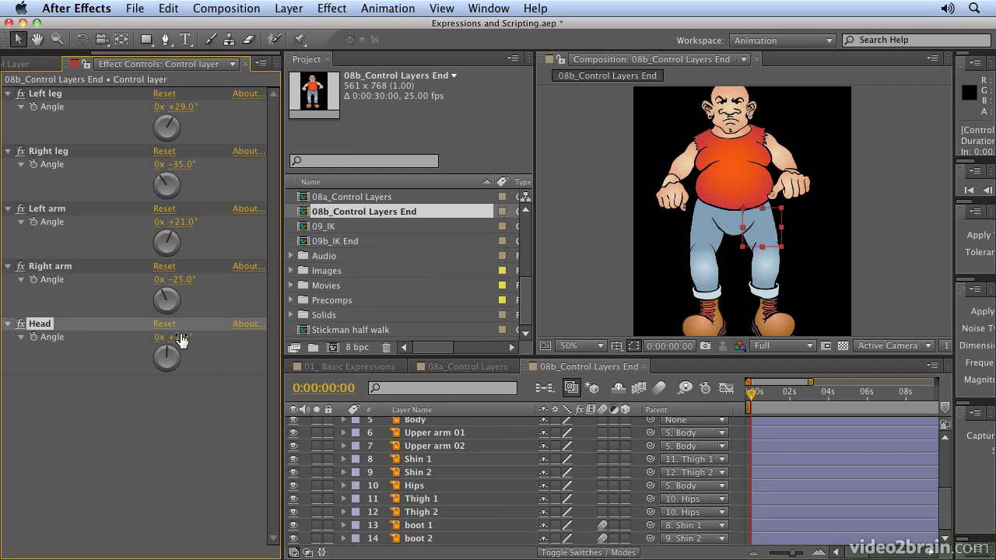